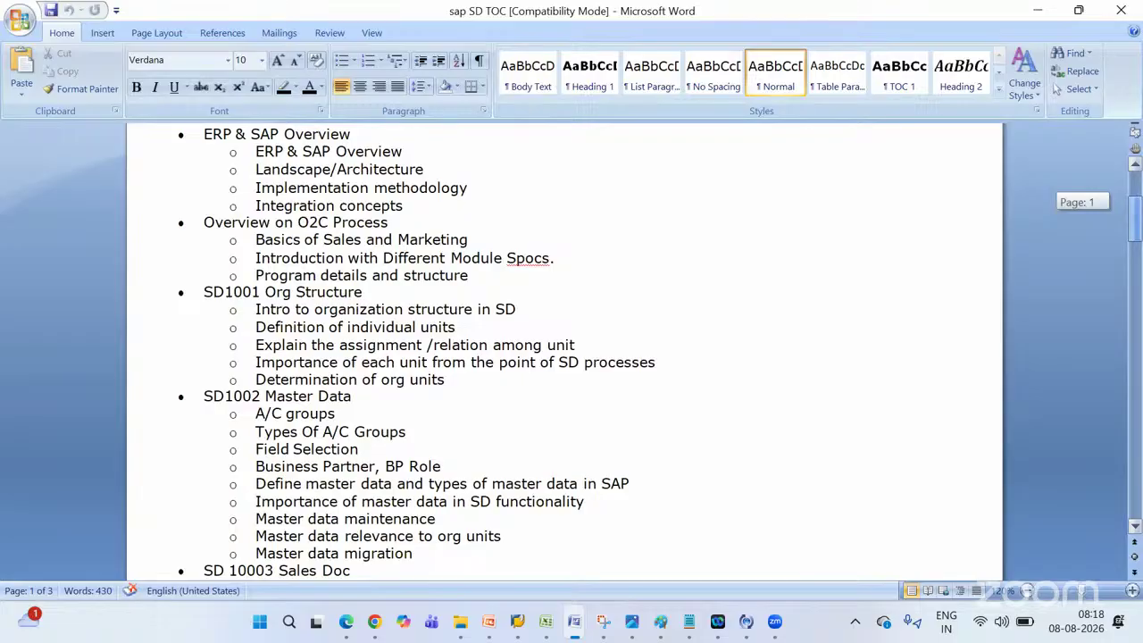
Review the SD curriculum's module topics, from ERP & SAP Overview through Extended Topics and the ECC vs HANA delta changes.
{"action": "scroll", "coordinate": [1139, 233], "scroll_direction": "down", "scroll_amount": 1}
{"action": "scroll", "coordinate": [1139, 234], "scroll_direction": "down", "scroll_amount": 9}
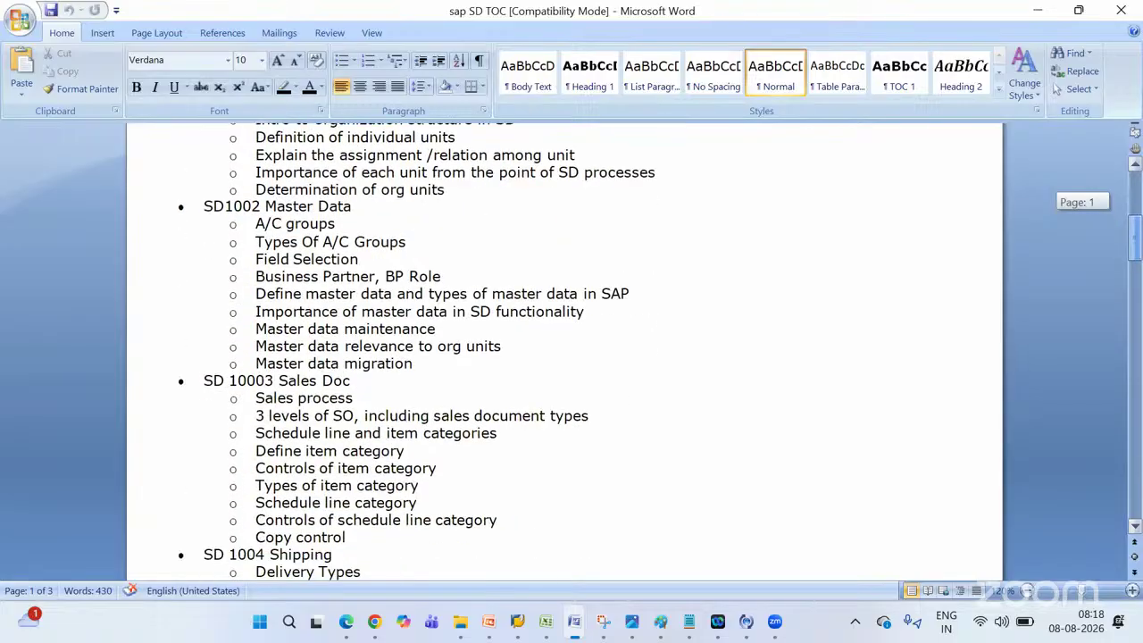
{"action": "left_click_drag", "start_coordinate": [1135, 272], "coordinate": [1138, 192]}
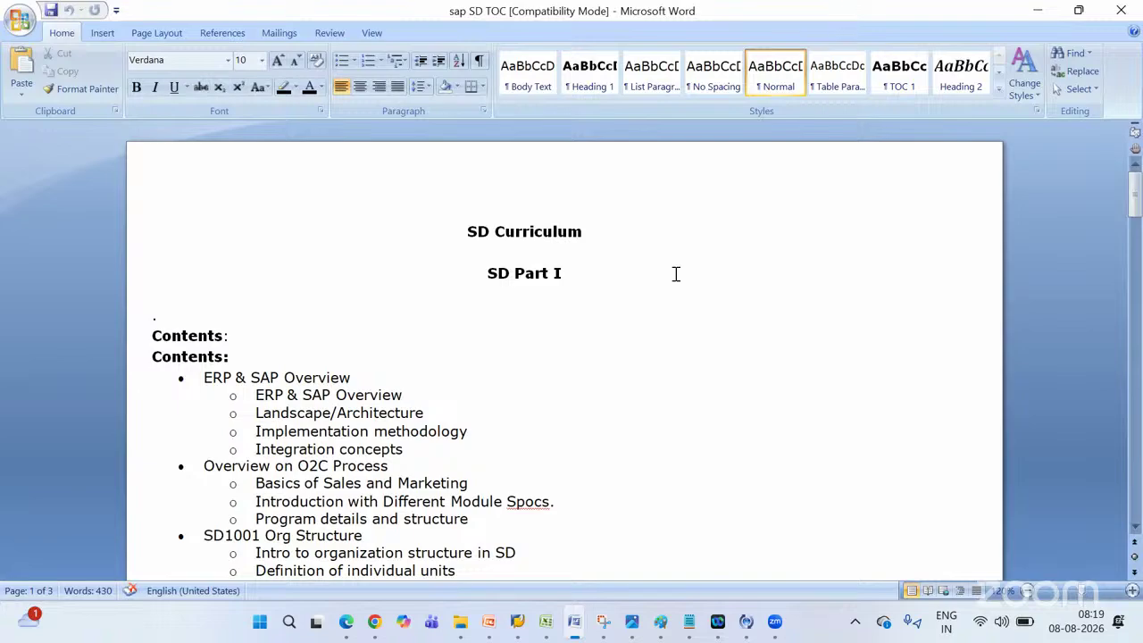
{"action": "left_click", "coordinate": [676, 274]}
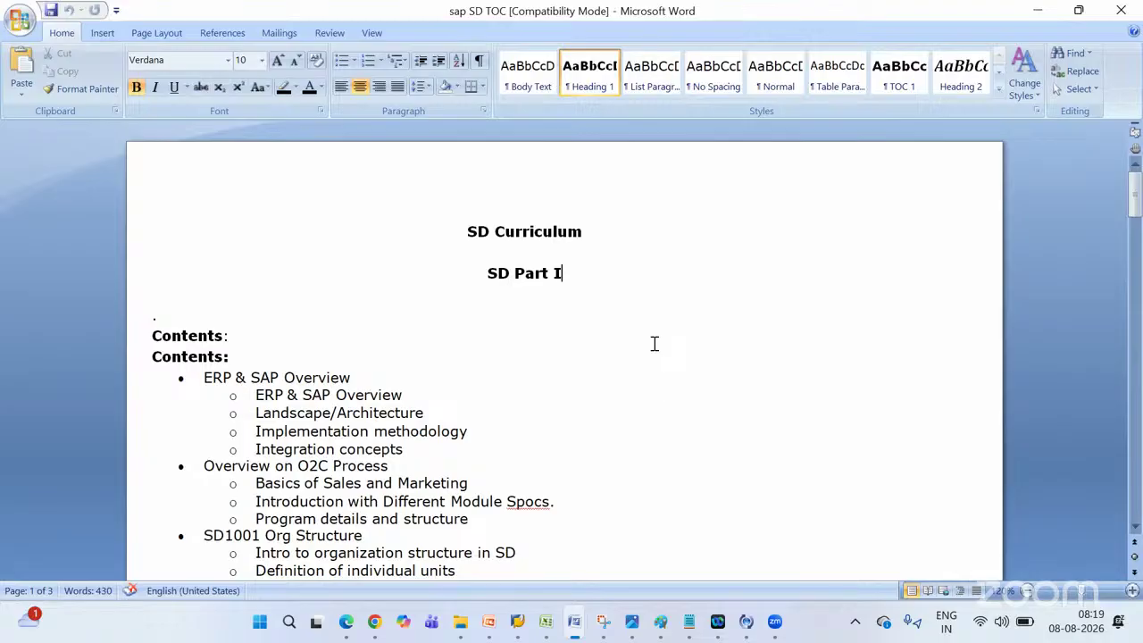
{"action": "left_click_drag", "start_coordinate": [1130, 218], "coordinate": [1140, 235]}
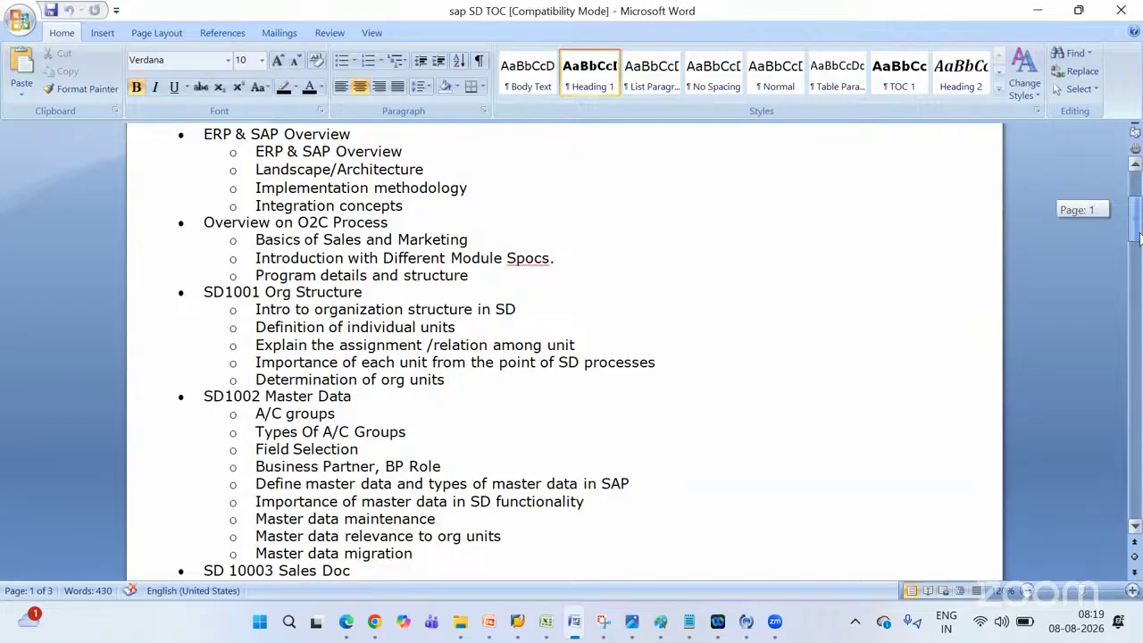
{"action": "left_click_drag", "start_coordinate": [1139, 235], "coordinate": [1139, 342]}
{"action": "scroll", "coordinate": [1137, 299], "scroll_direction": "down", "scroll_amount": 10}
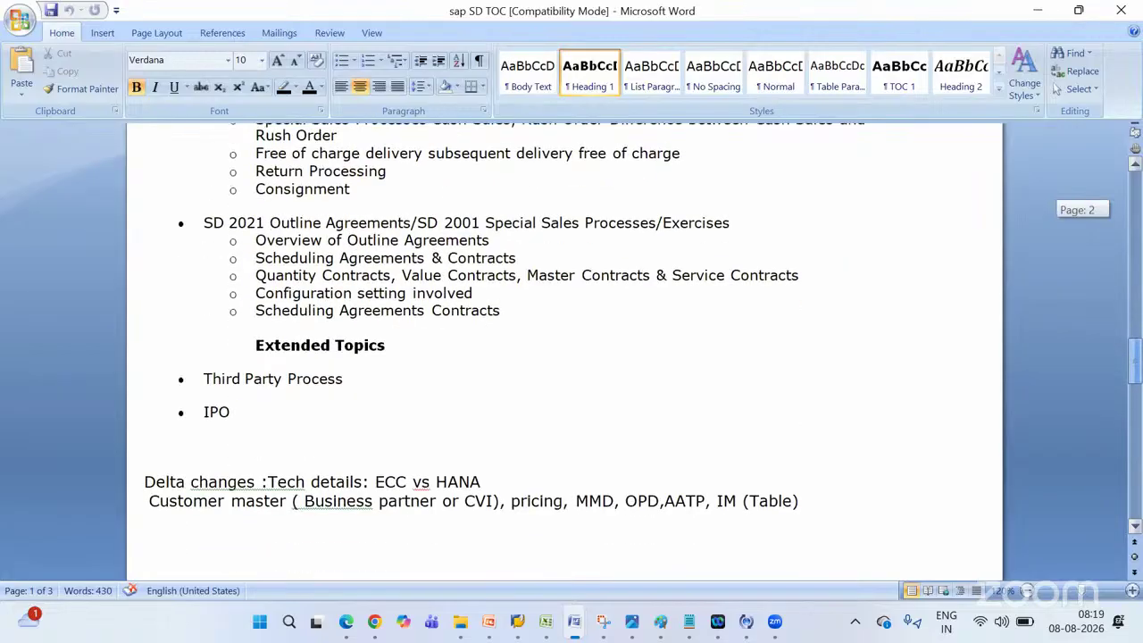
{"action": "left_click_drag", "start_coordinate": [1138, 299], "coordinate": [1137, 220]}
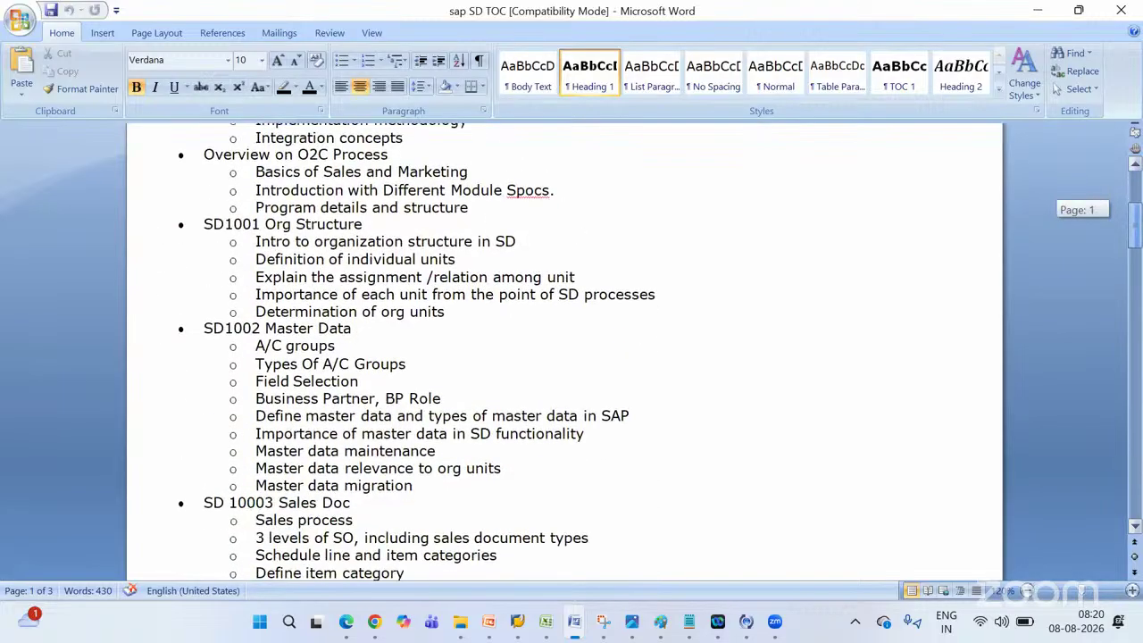
{"action": "left_click_drag", "start_coordinate": [1136, 221], "coordinate": [1138, 213]}
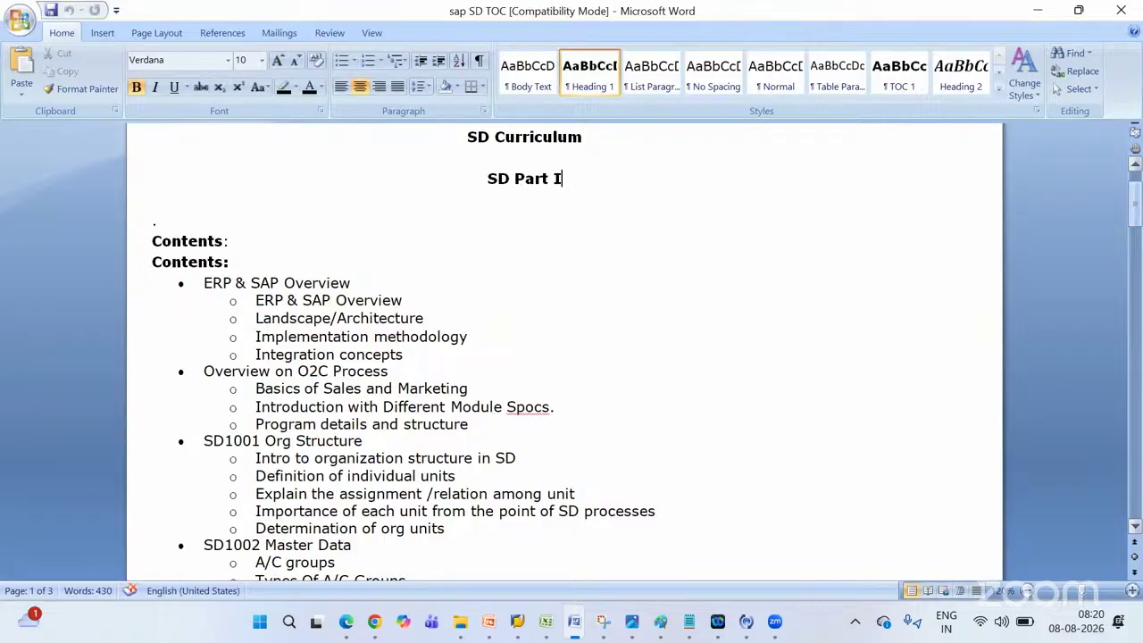
{"action": "left_click_drag", "start_coordinate": [1137, 212], "coordinate": [1137, 220]}
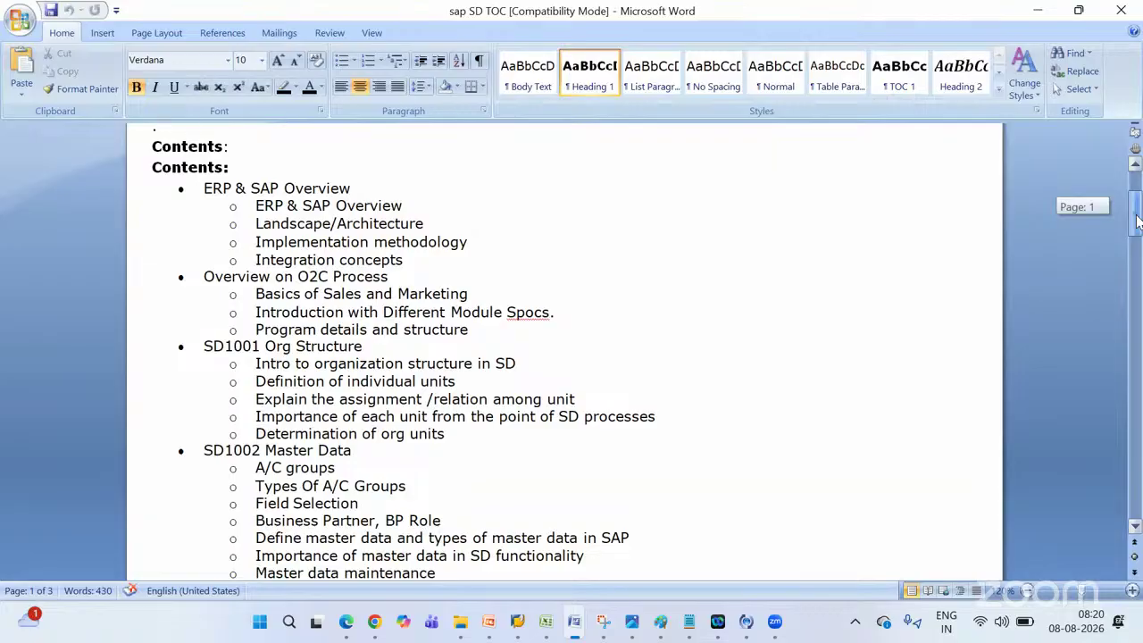
{"action": "left_click_drag", "start_coordinate": [1137, 222], "coordinate": [1137, 233]}
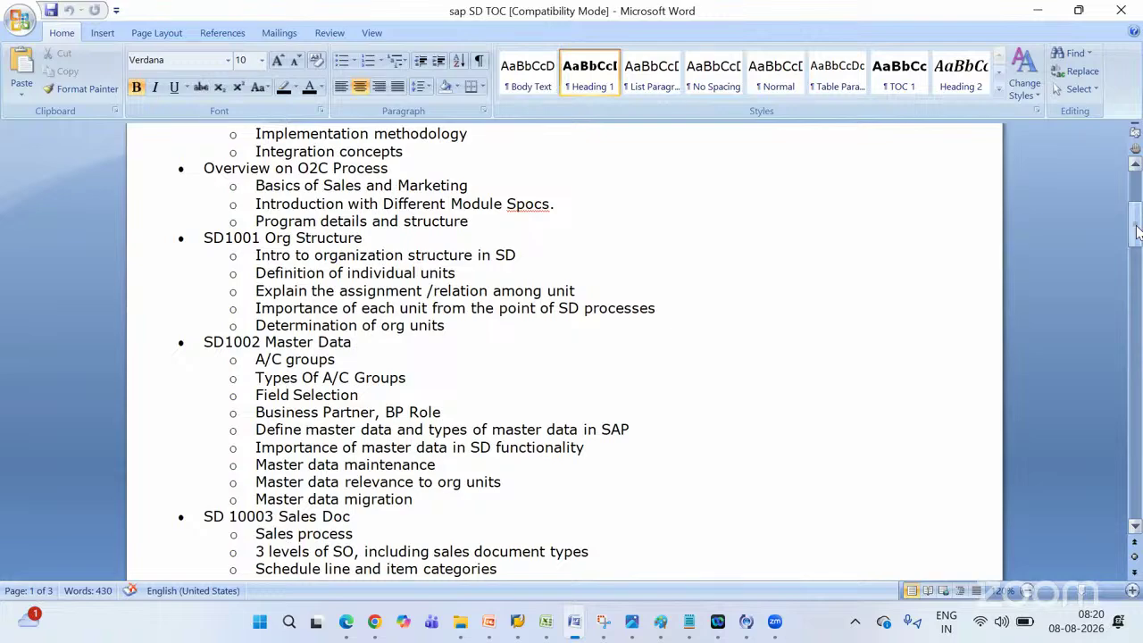
{"action": "left_click", "coordinate": [260, 625]}
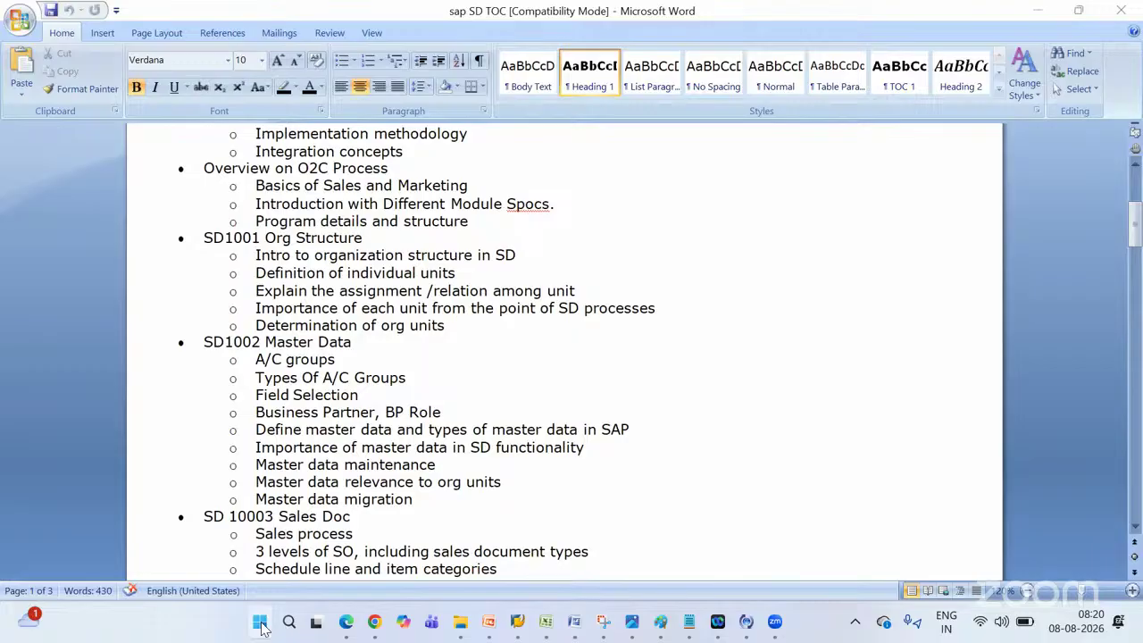
{"action": "type", "text": "ru"}
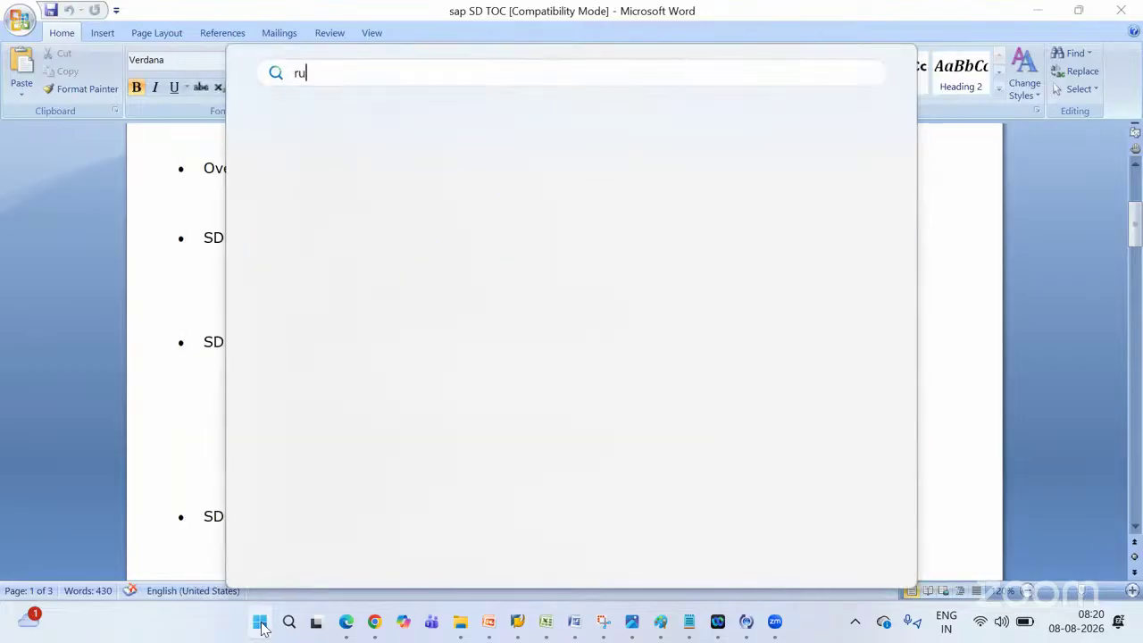
{"action": "type", "text": "n"}
{"action": "key", "text": "Return"}
{"action": "key", "text": "Return"}
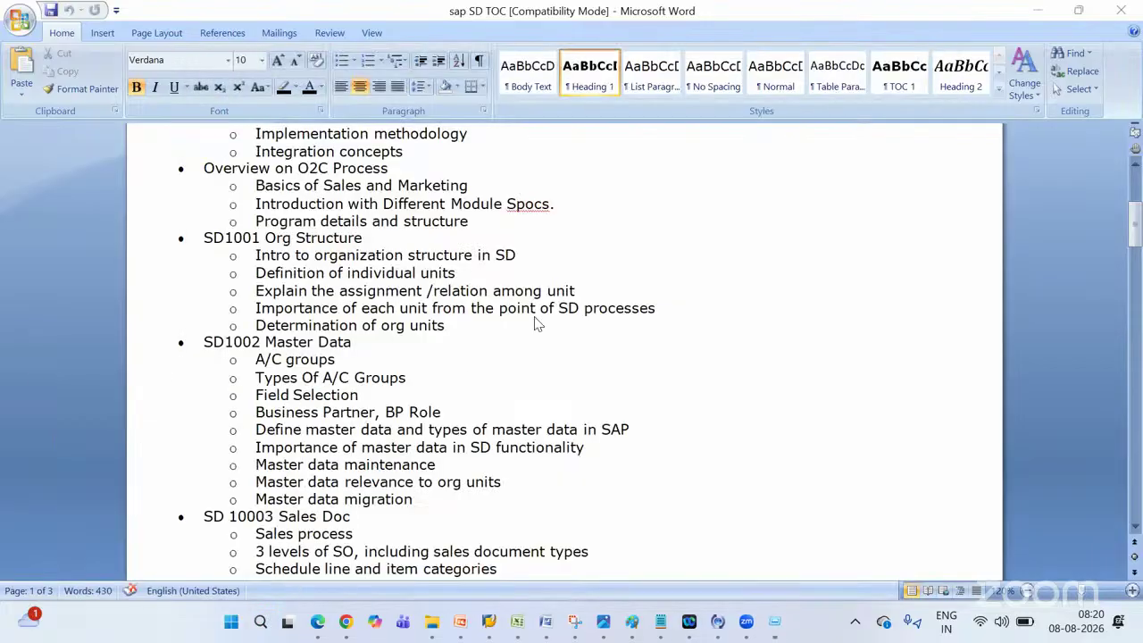
{"action": "key", "text": "Return"}
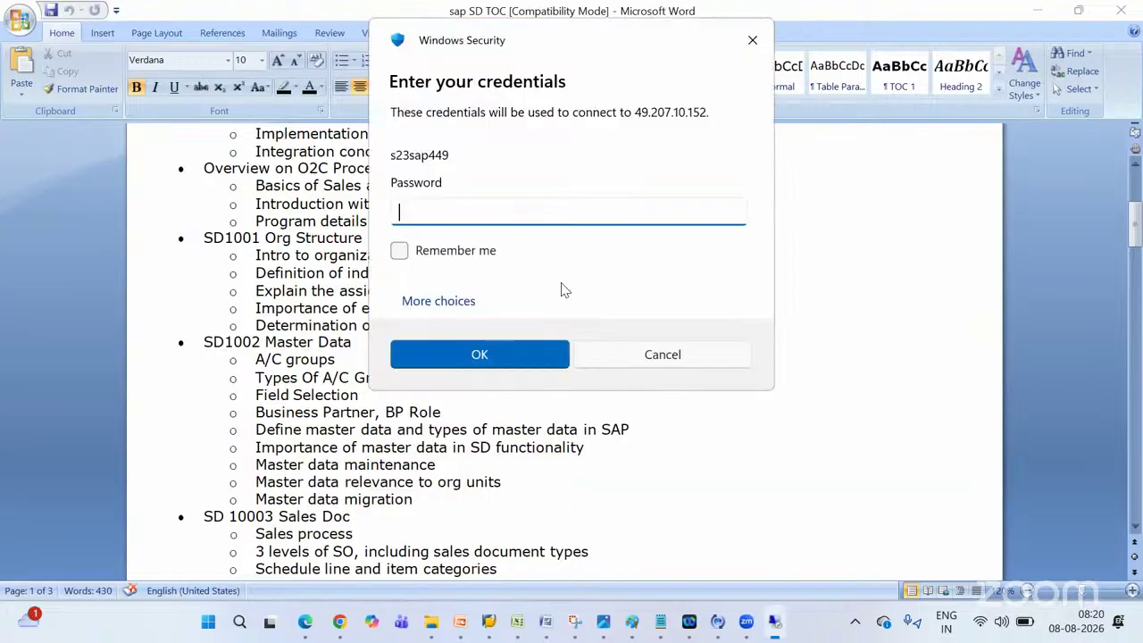
{"action": "type", "text": "*******"}
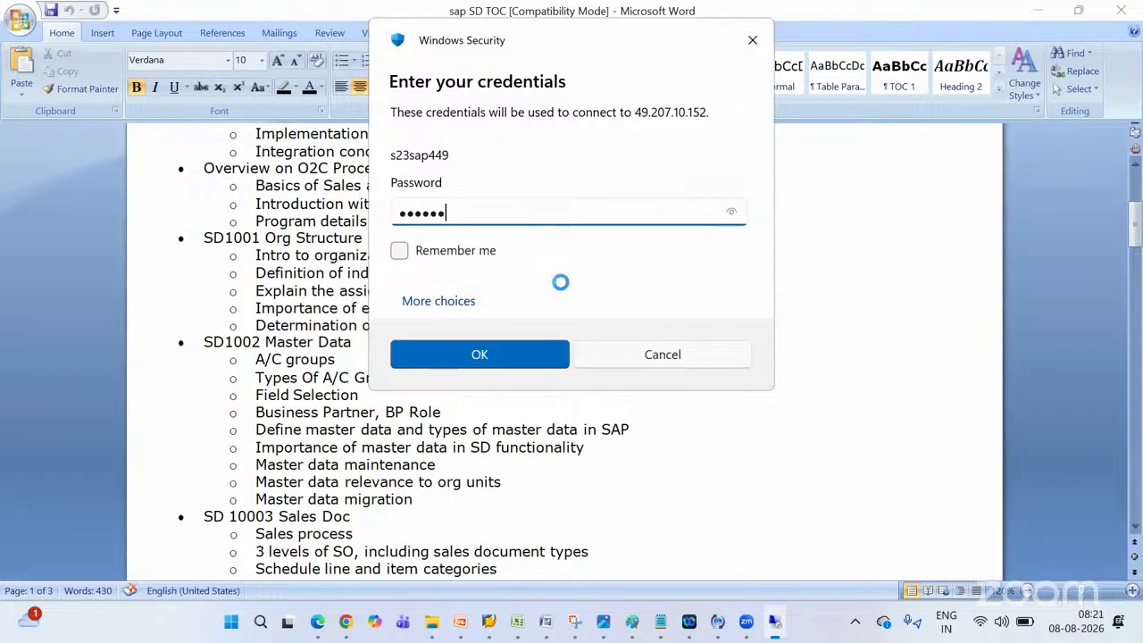
{"action": "left_click", "coordinate": [558, 352]}
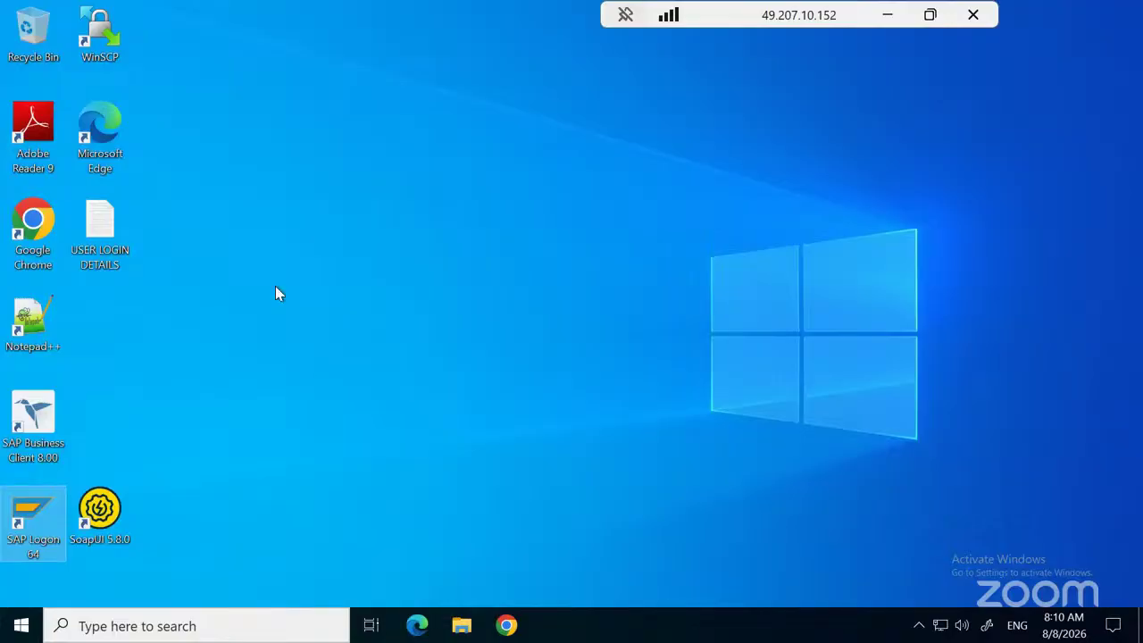
Launch SAP Logon on the remote desktop, open the S4HANA connection and fill in the user name.
{"action": "key", "text": "Return"}
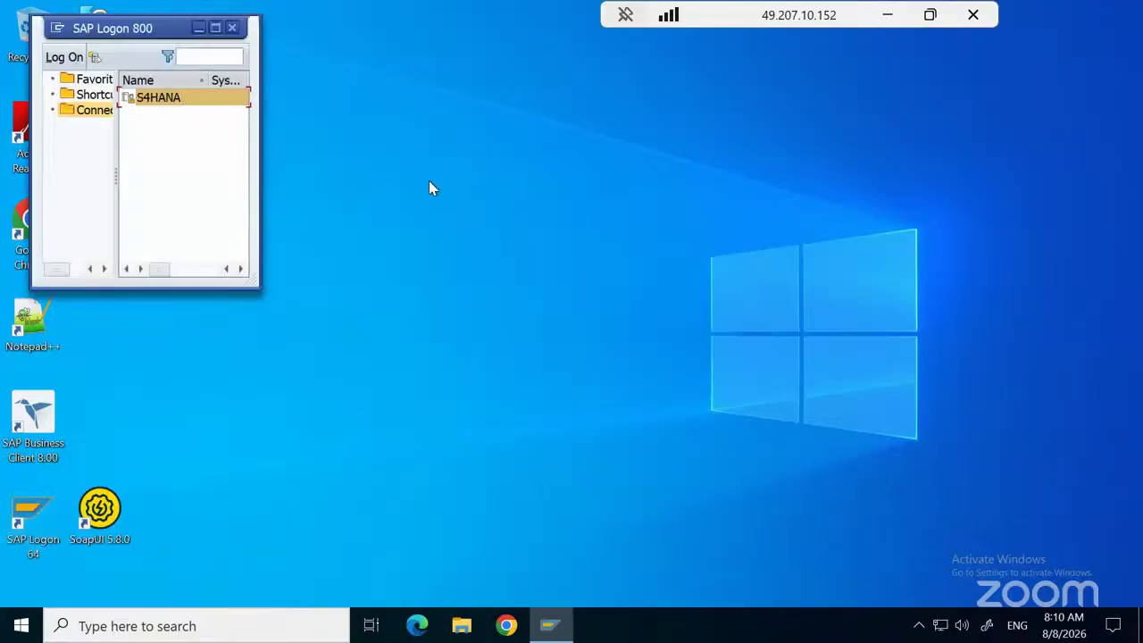
{"action": "key", "text": "Return"}
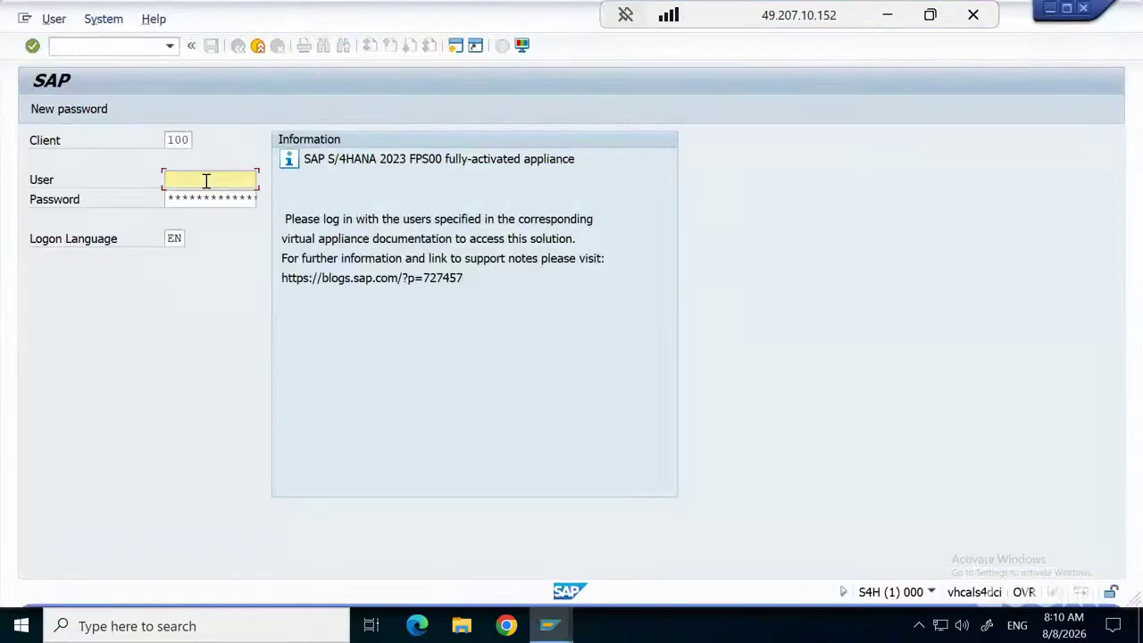
{"action": "type", "text": "king"}
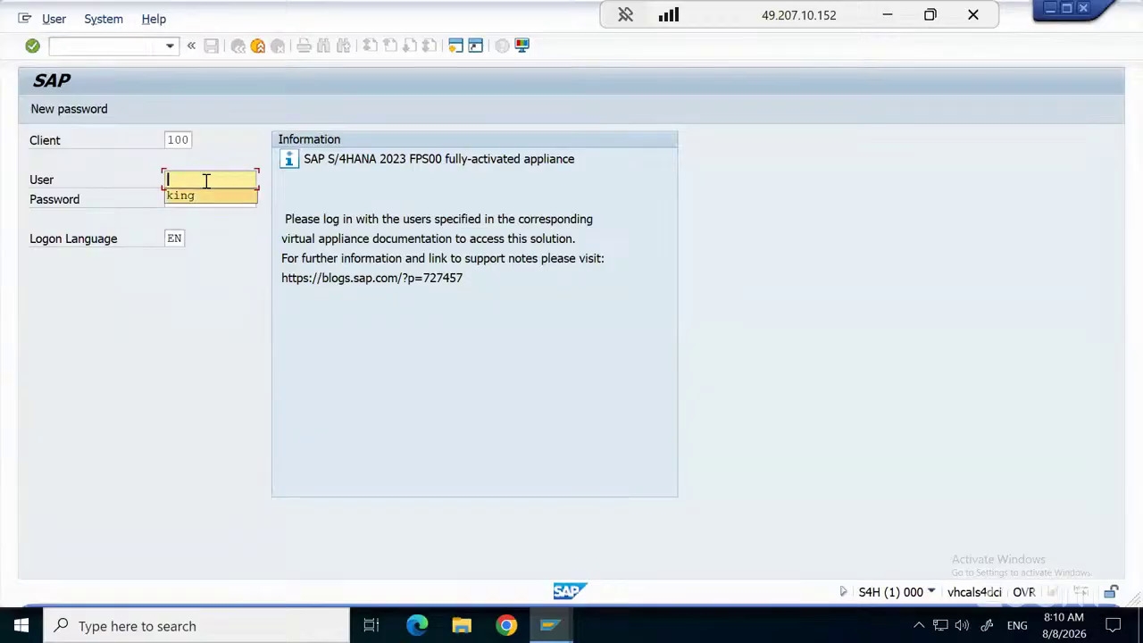
{"action": "key", "text": "Tab"}
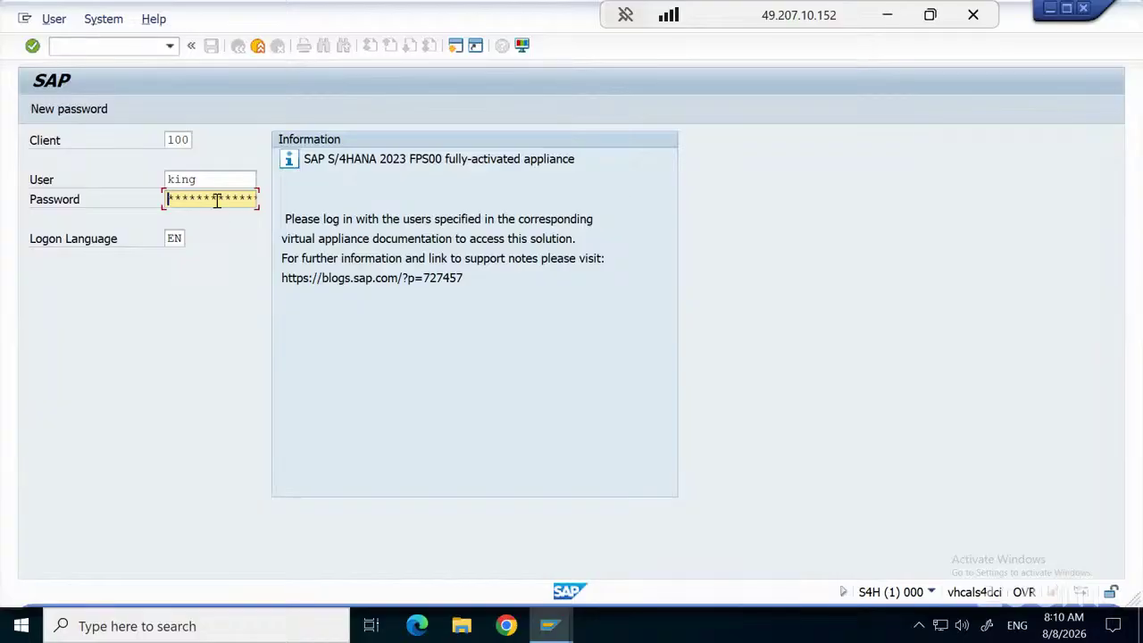
Enter the account password on the SAP logon screen and log on to client 100.
{"action": "key", "text": "Right"}
{"action": "key", "text": "Right"}
{"action": "key", "text": "Right"}
{"action": "key", "text": "Right"}
{"action": "key", "text": "Left"}
{"action": "key", "text": "Left"}
{"action": "key", "text": "Left"}
{"action": "key", "text": "Left"}
{"action": "key", "text": "Right"}
{"action": "key", "text": "Right"}
{"action": "key", "text": "Right"}
{"action": "key", "text": "Right"}
{"action": "key", "text": "Right"}
{"action": "key", "text": "Right"}
{"action": "key", "text": "Return"}
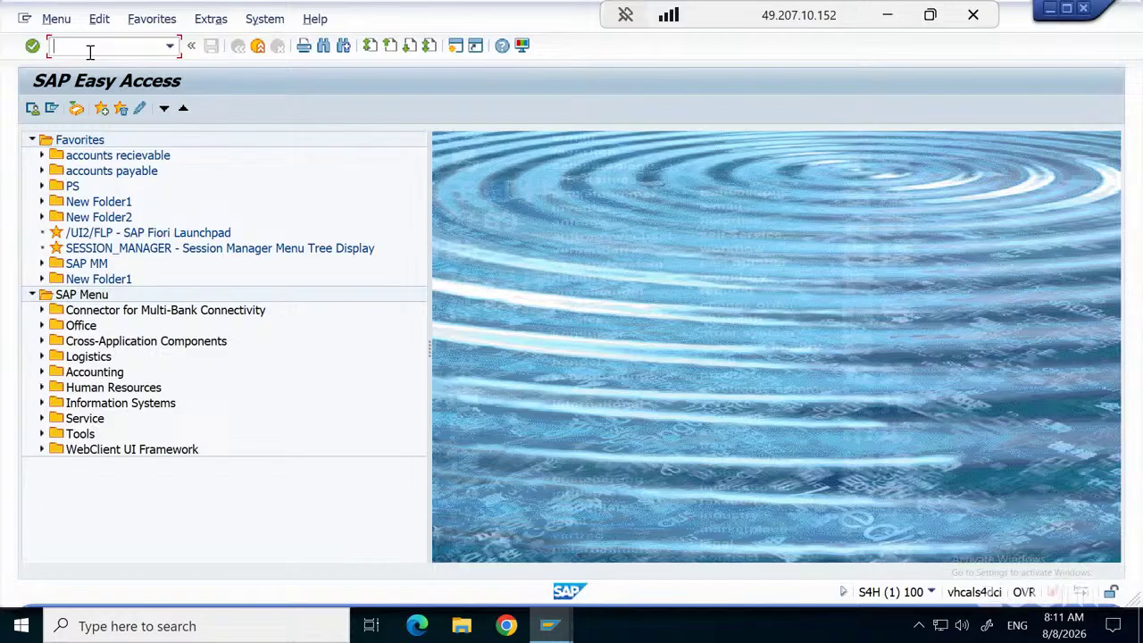
Run transaction SPRO and display the SAP Reference IMG structure.
{"action": "type", "text": "spro"}
{"action": "key", "text": "Return"}
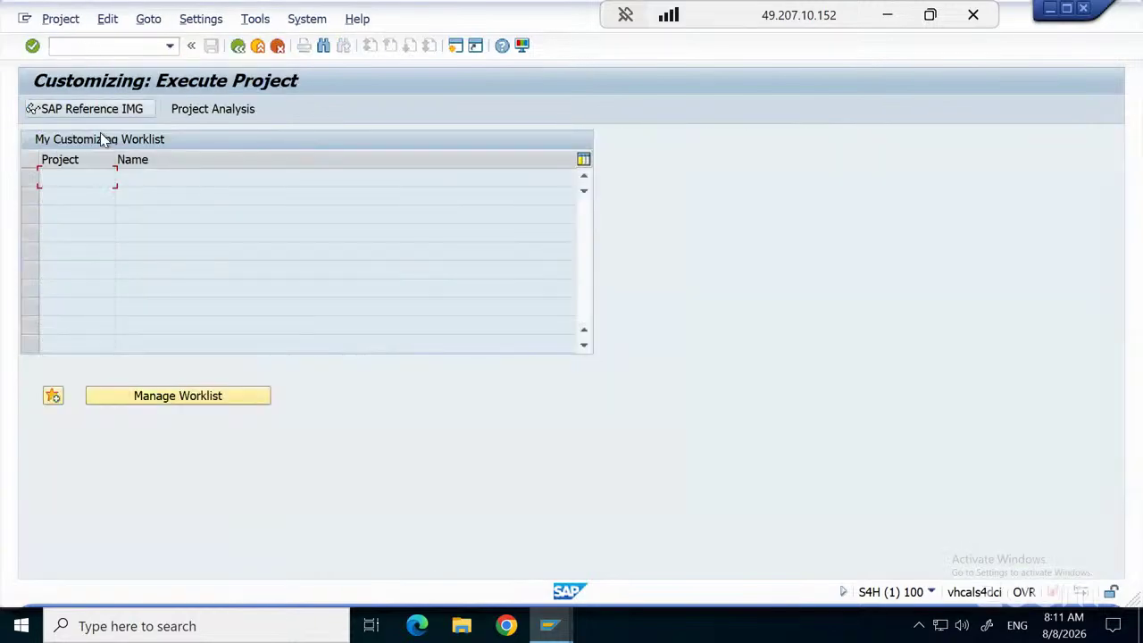
{"action": "left_click", "coordinate": [125, 108]}
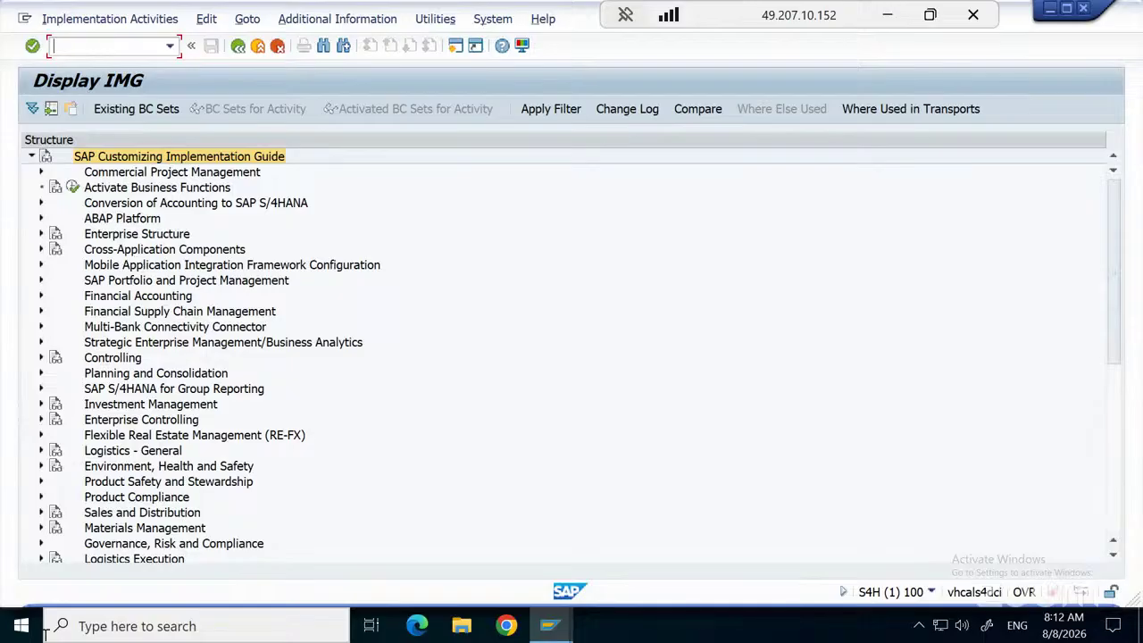
Launch Excel on the remote desktop and create a blank workbook.
{"action": "left_click", "coordinate": [9, 632]}
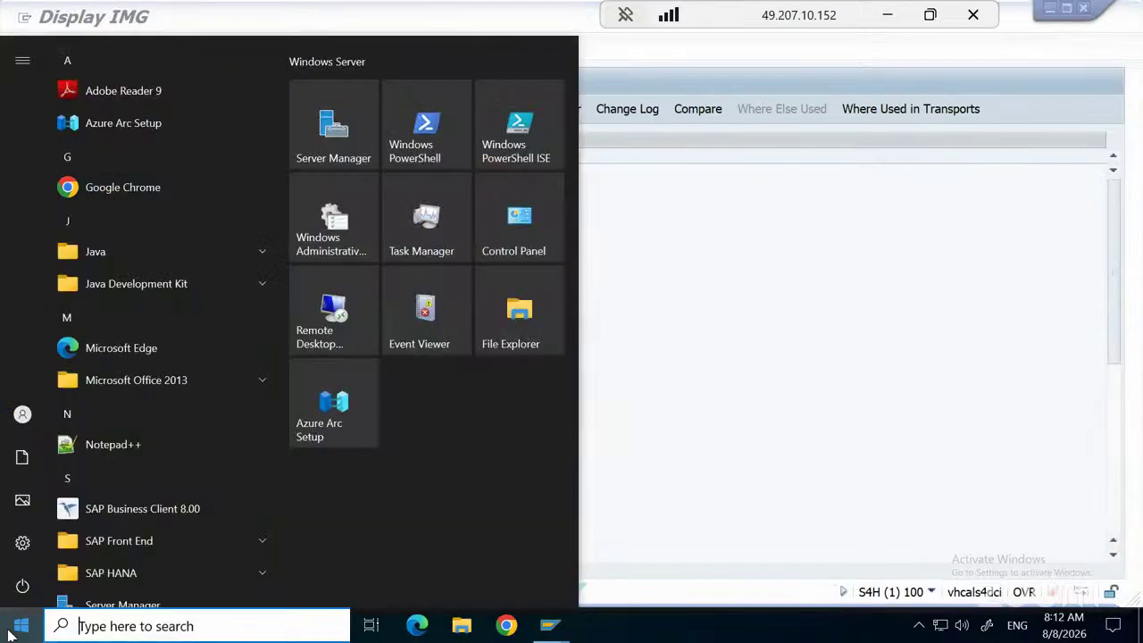
{"action": "left_click", "coordinate": [9, 631]}
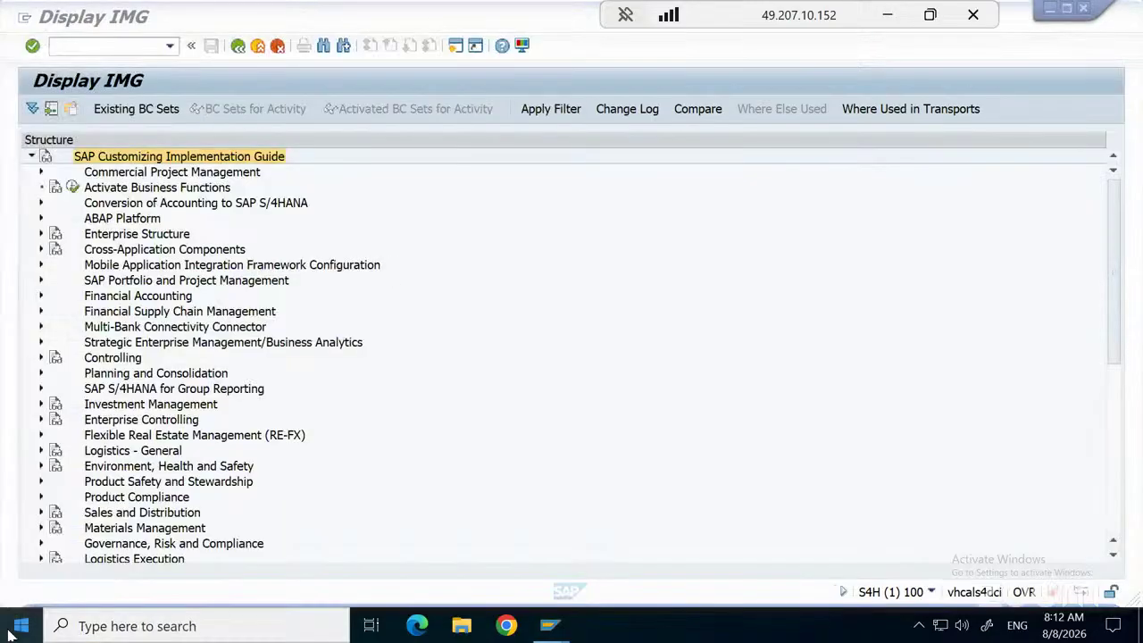
{"action": "left_click", "coordinate": [10, 631]}
{"action": "type", "text": "exc"}
{"action": "left_click", "coordinate": [200, 129]}
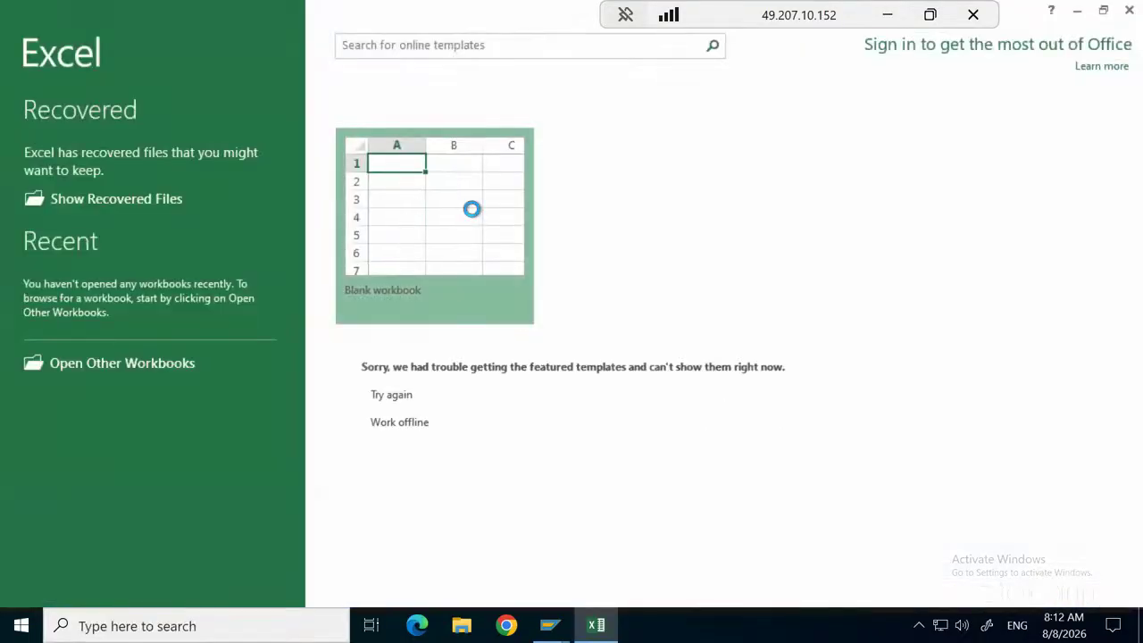
{"action": "left_click", "coordinate": [470, 235]}
Enter "order to cash" in cell E4, dismissing the Excel Help window and the Office Activation Wizard.
{"action": "left_click", "coordinate": [491, 253]}
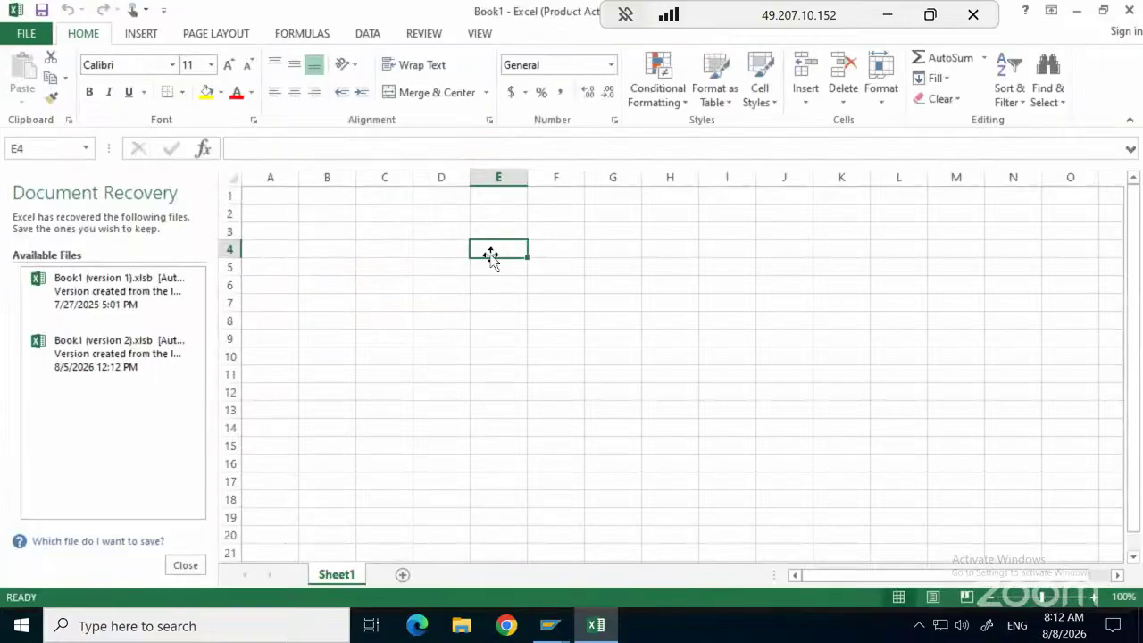
{"action": "type", "text": "order to c"}
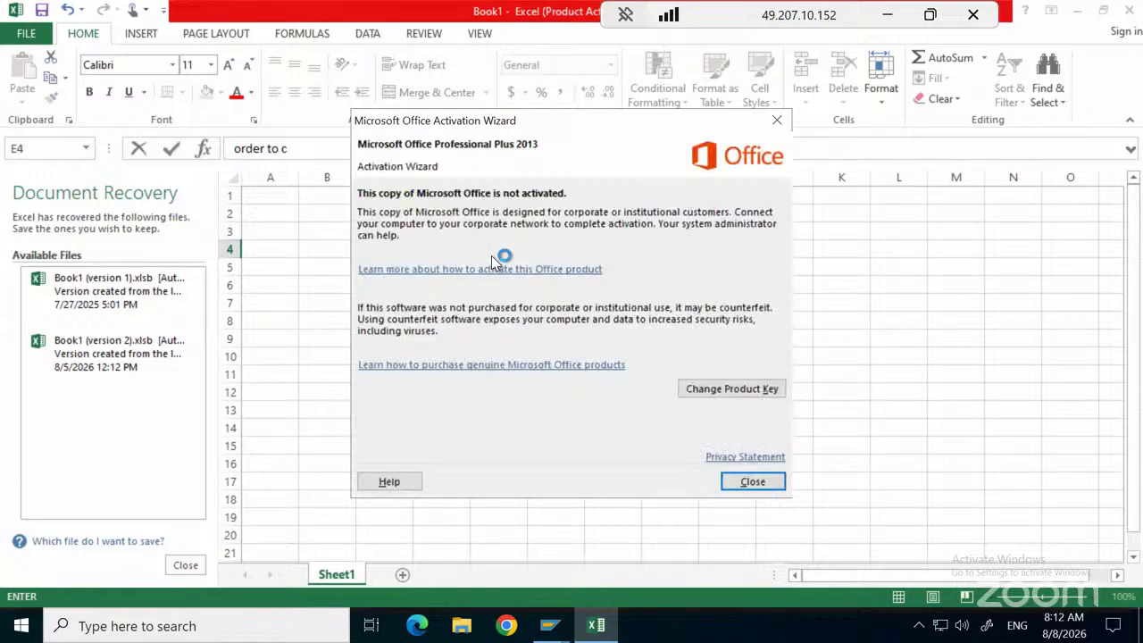
{"action": "type", "text": "h"}
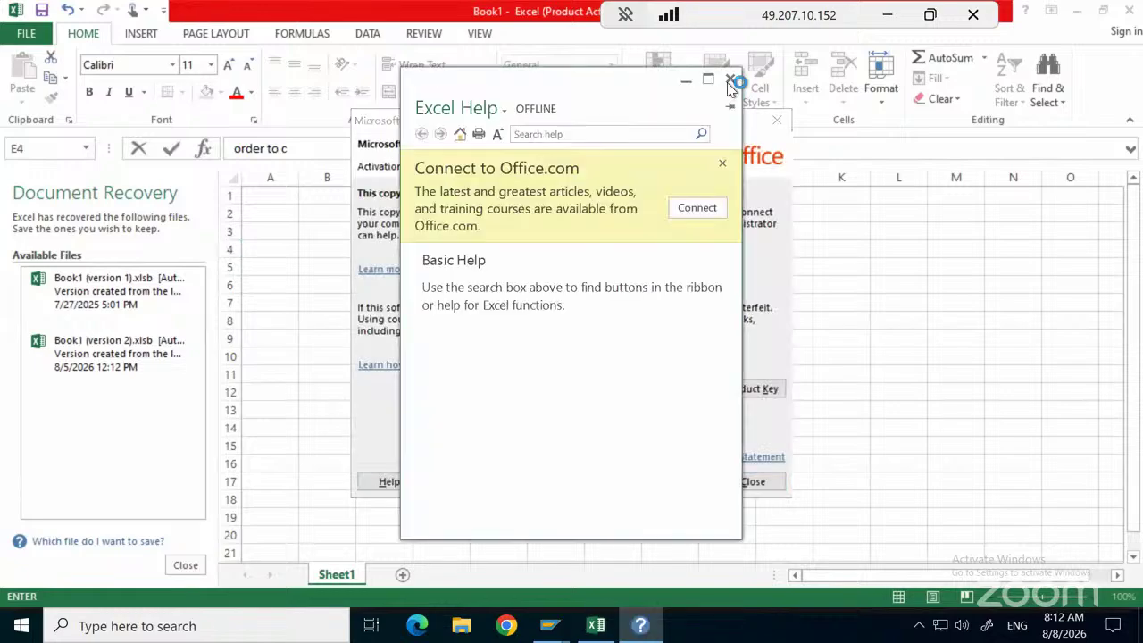
{"action": "left_click", "coordinate": [731, 79]}
{"action": "left_click", "coordinate": [743, 480]}
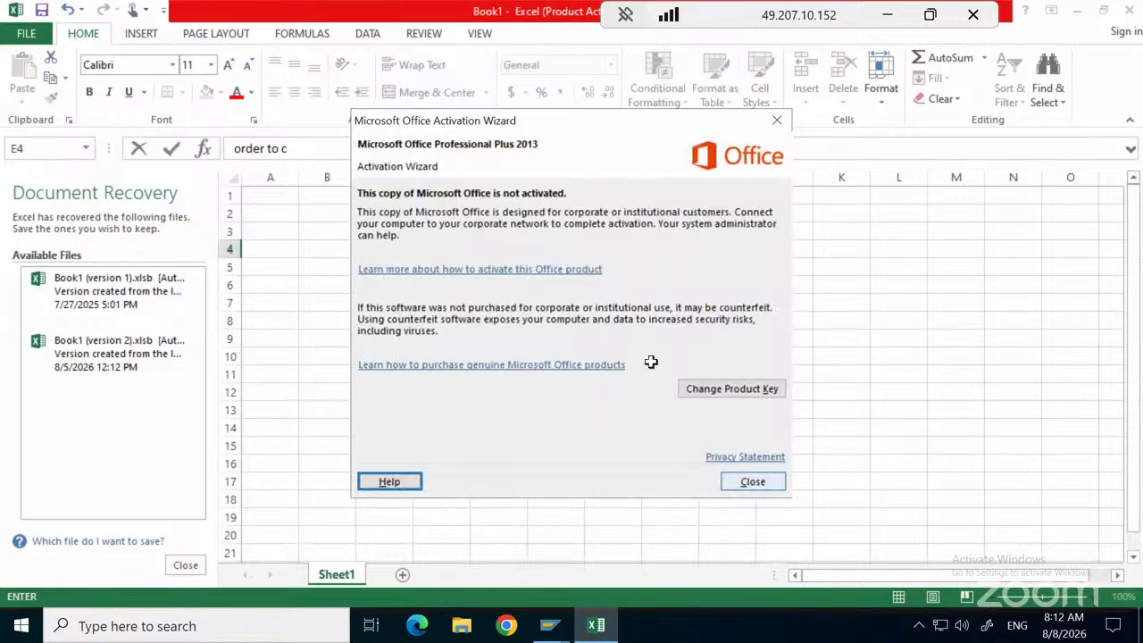
{"action": "type", "text": "ash"}
Enter "sales order" in cell E7, below the order to cash heading.
{"action": "left_click", "coordinate": [479, 303]}
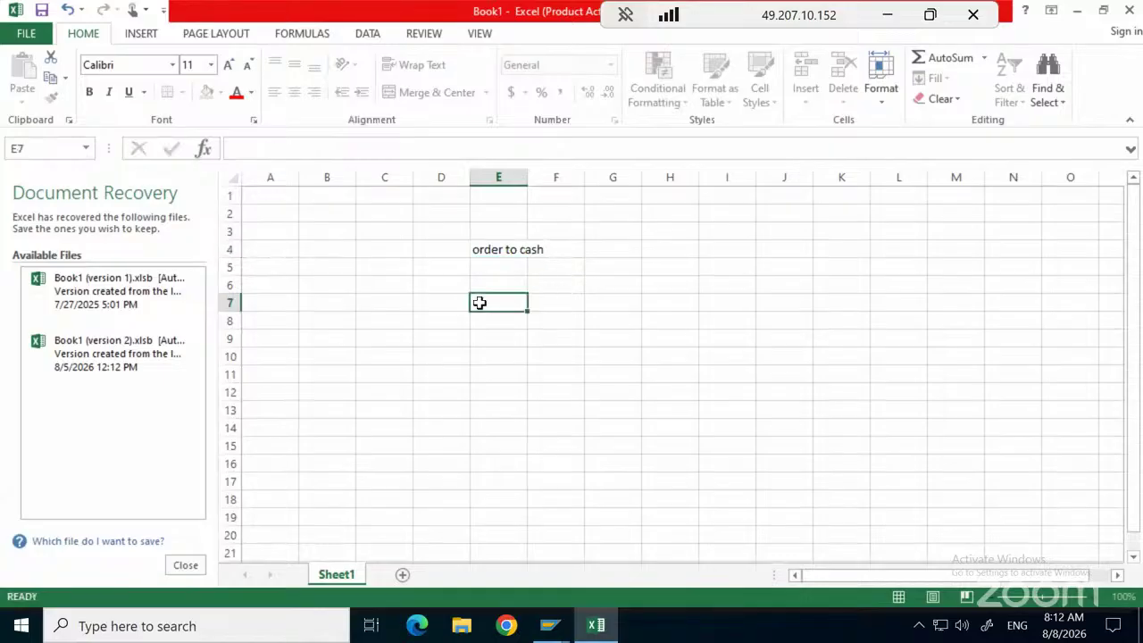
{"action": "type", "text": "order"}
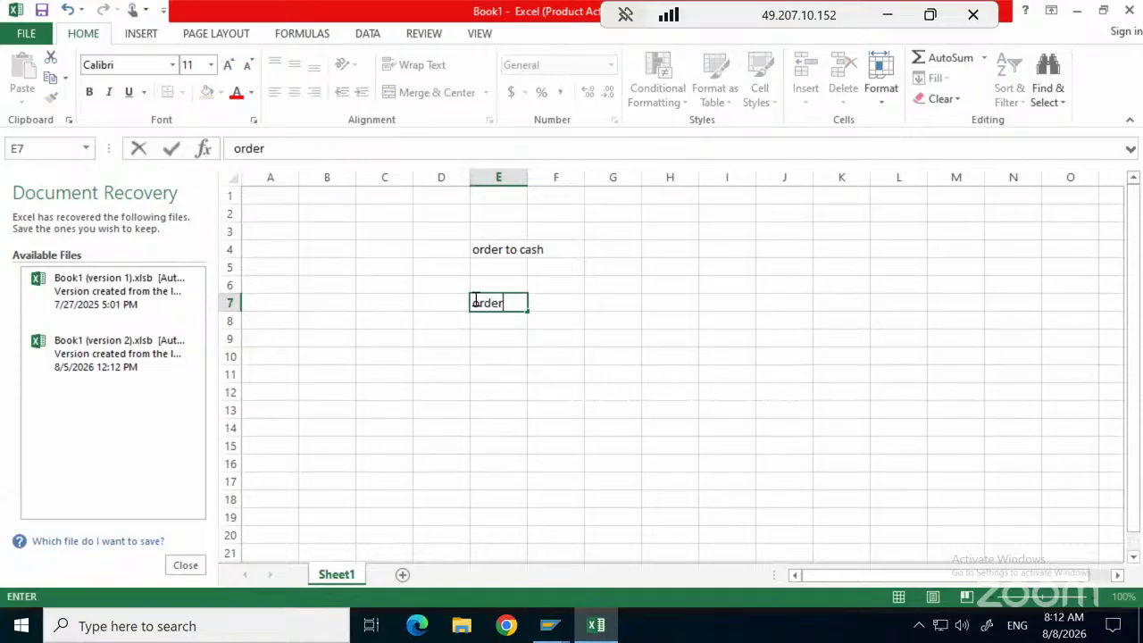
{"action": "left_click", "coordinate": [476, 303]}
{"action": "type", "text": "sales"}
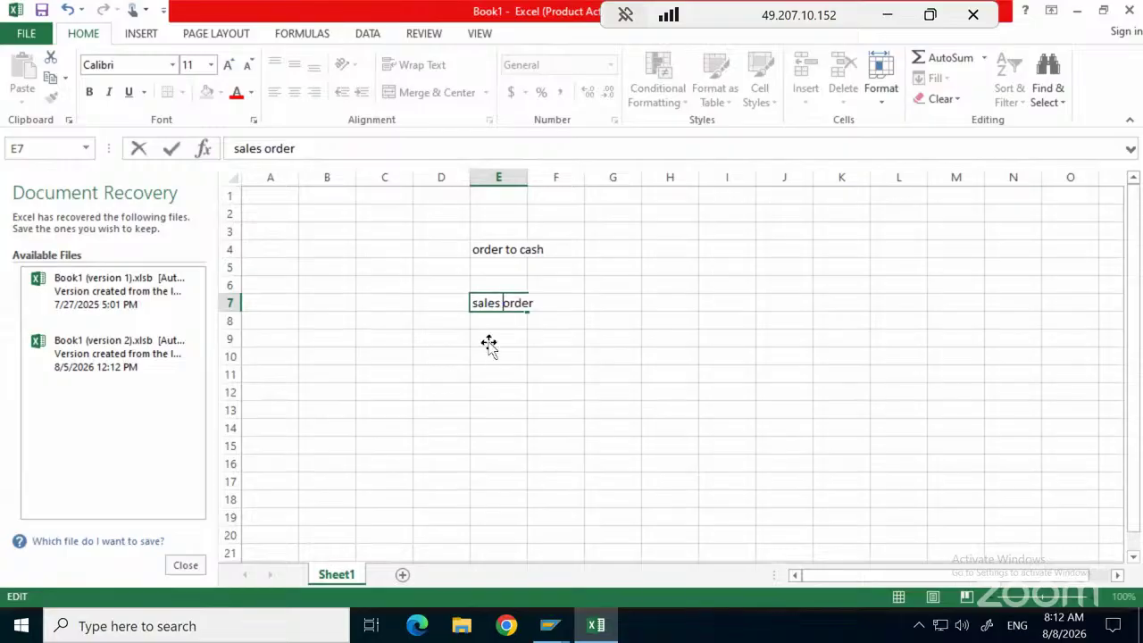
Enter "customer" in cell E9, below the sales order entry, correcting the misspelled letter.
{"action": "left_click", "coordinate": [488, 342]}
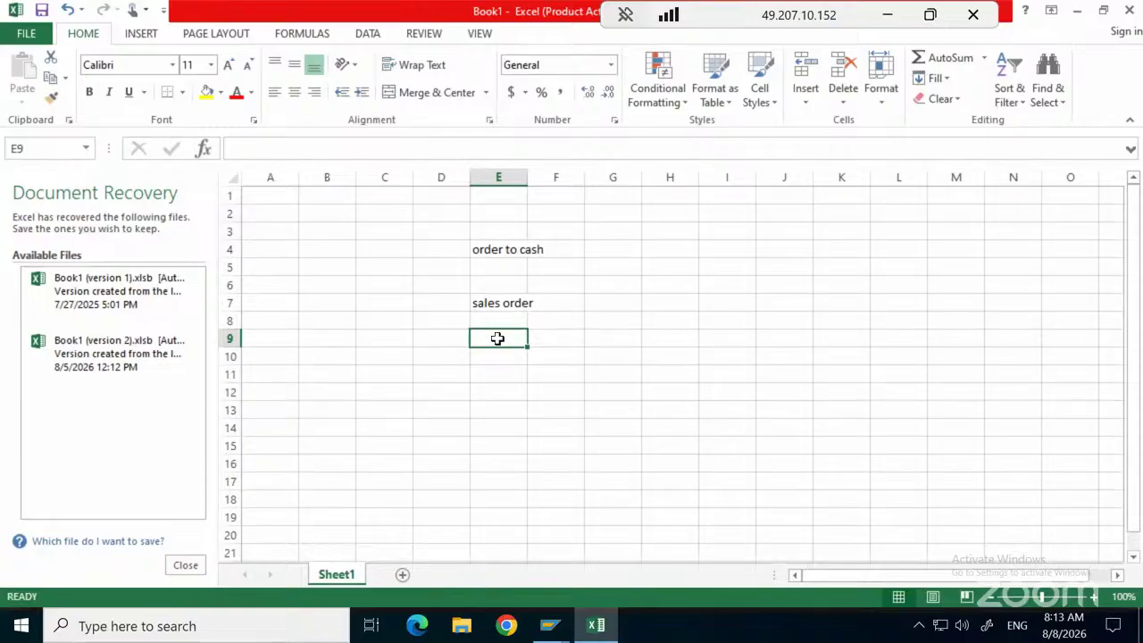
{"action": "type", "text": "cua"}
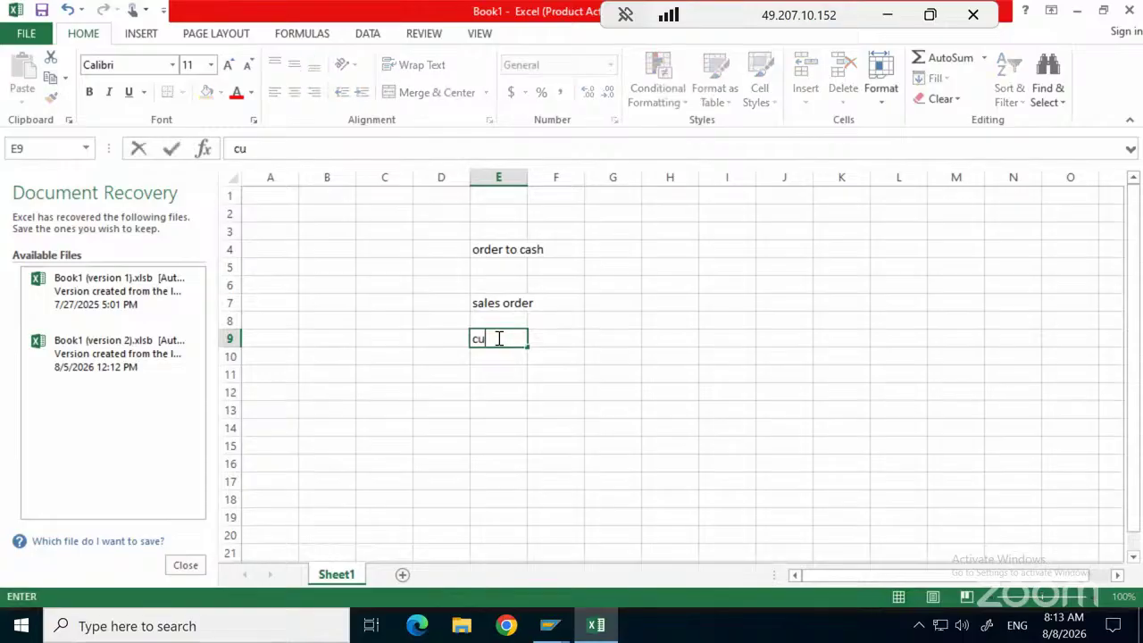
{"action": "type", "text": "dtomer"}
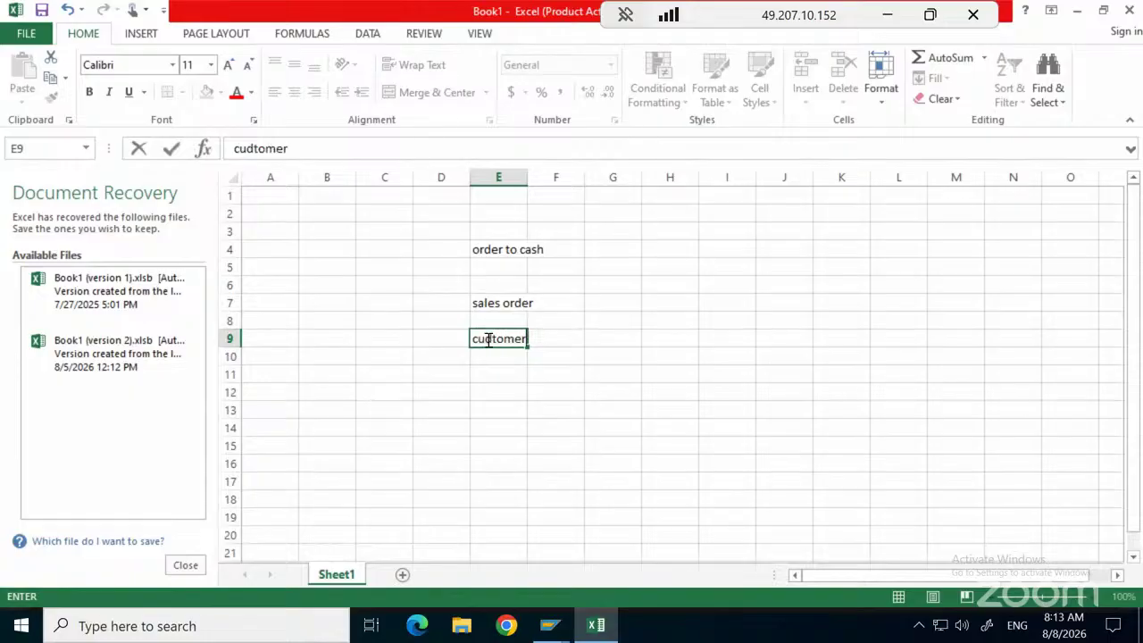
{"action": "left_click", "coordinate": [487, 340]}
{"action": "key", "text": "Delete"}
{"action": "type", "text": "s"}
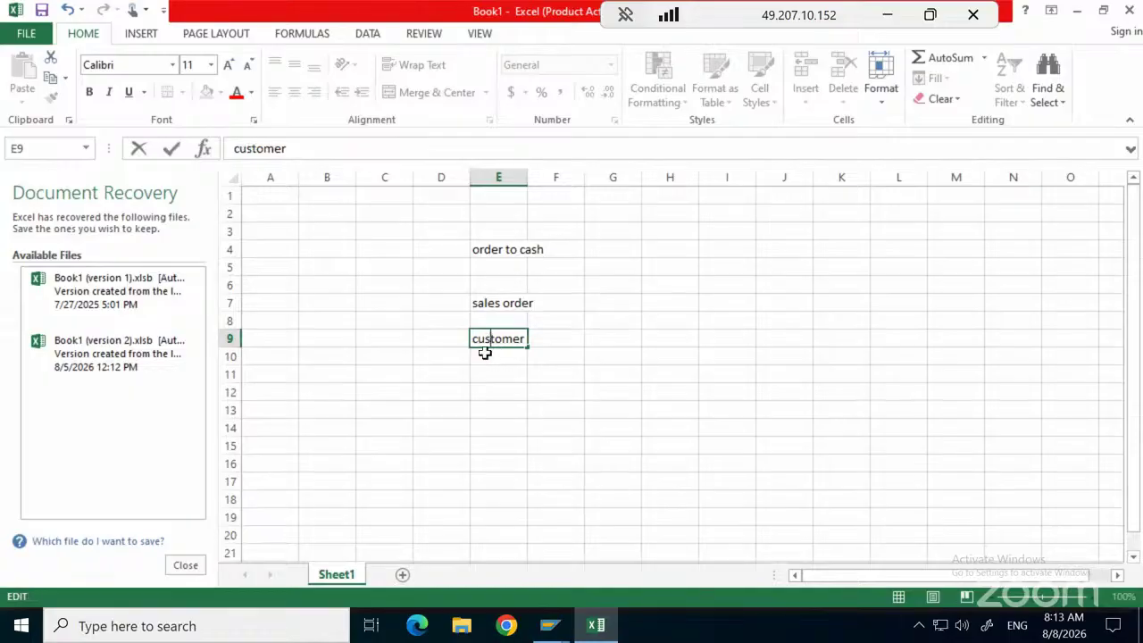
{"action": "left_click_drag", "start_coordinate": [485, 356], "coordinate": [485, 326]}
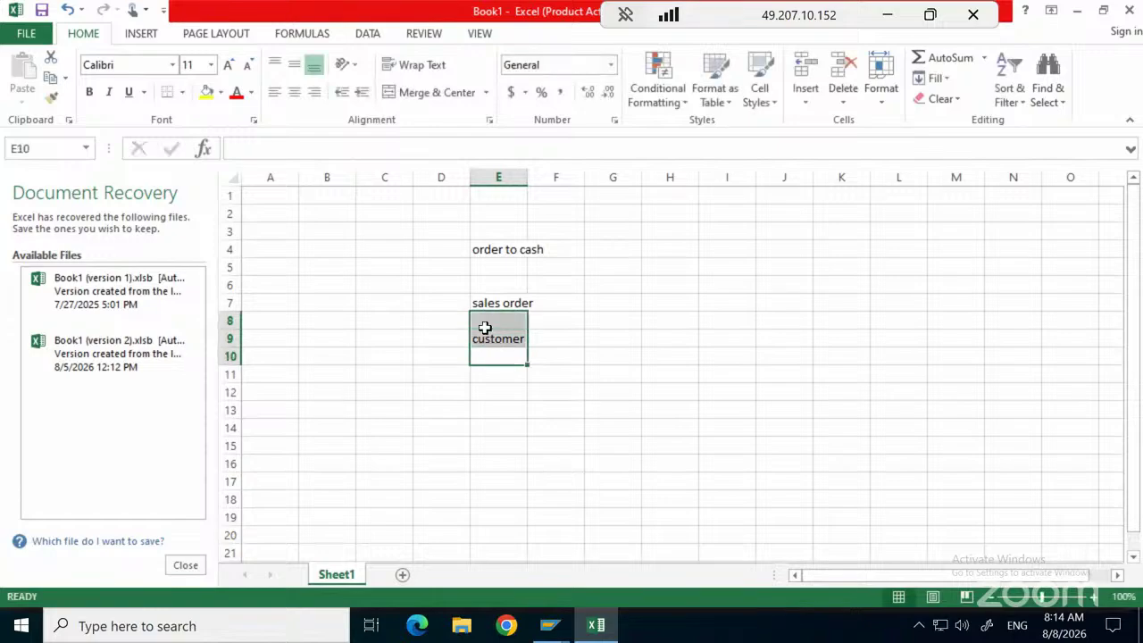
Enter "mateial" in cell E10 and "pricing" in cell E11, below the customer entry.
{"action": "left_click", "coordinate": [487, 355]}
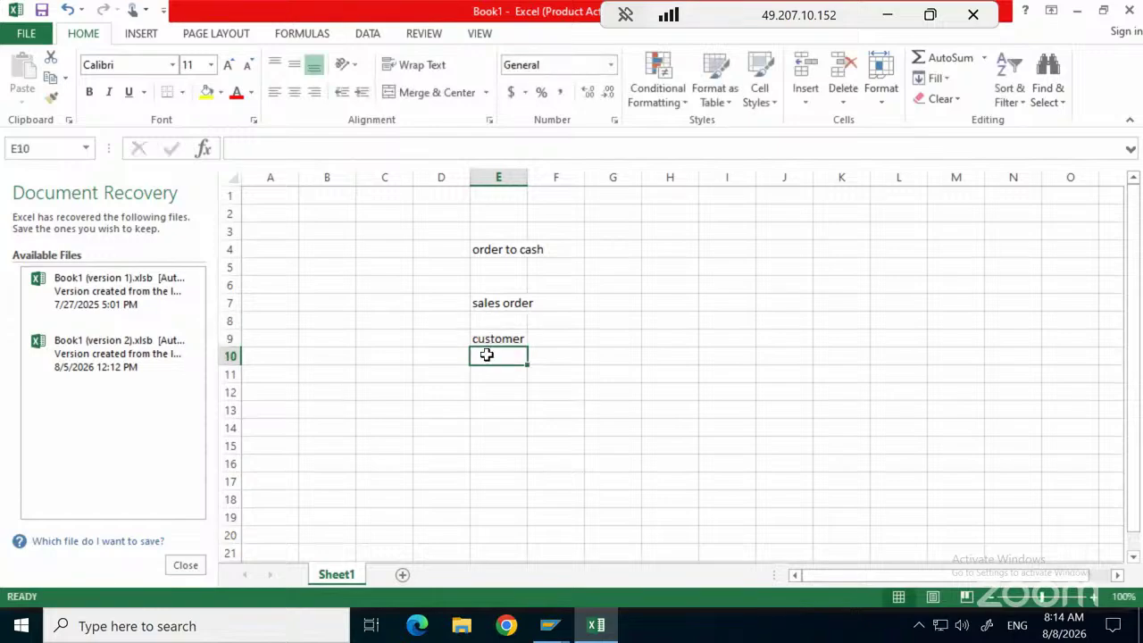
{"action": "type", "text": "matera"}
{"action": "type", "text": "i"}
{"action": "key", "text": "BackSpace"}
{"action": "key", "text": "BackSpace"}
{"action": "key", "text": "BackSpace"}
{"action": "type", "text": "ial"}
{"action": "key", "text": "Return"}
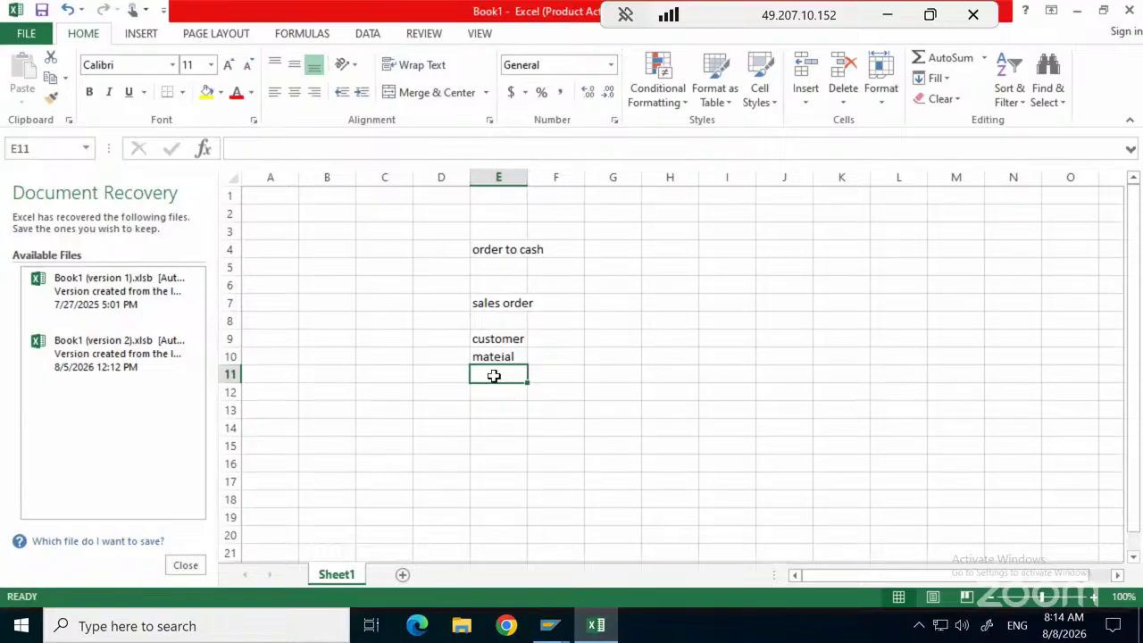
{"action": "type", "text": "pricing"}
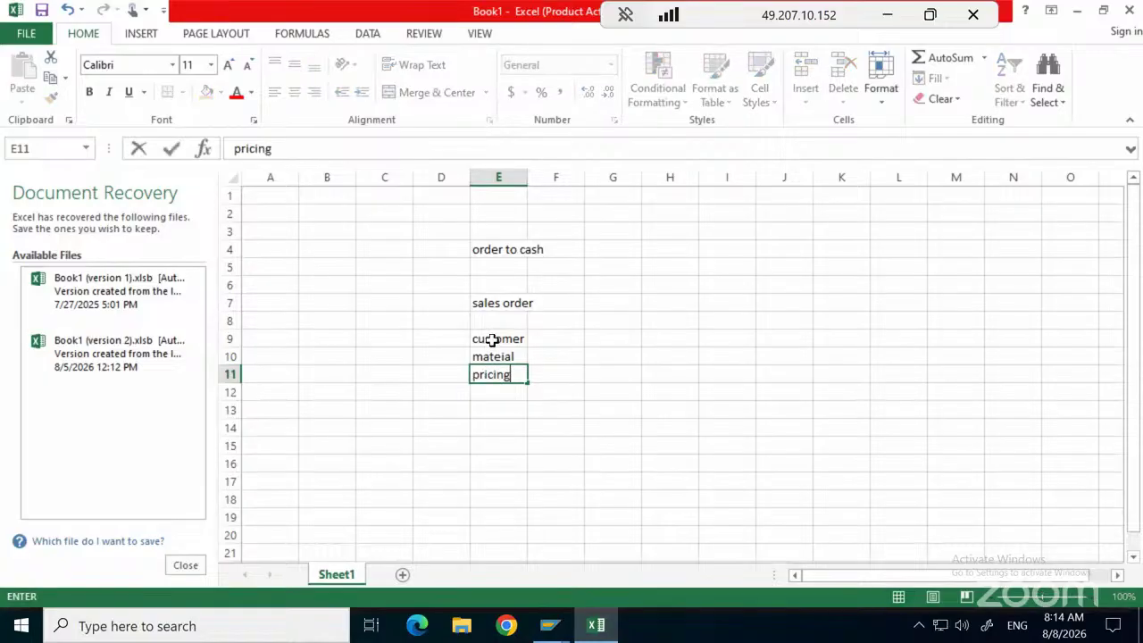
{"action": "left_click_drag", "start_coordinate": [485, 339], "coordinate": [491, 382]}
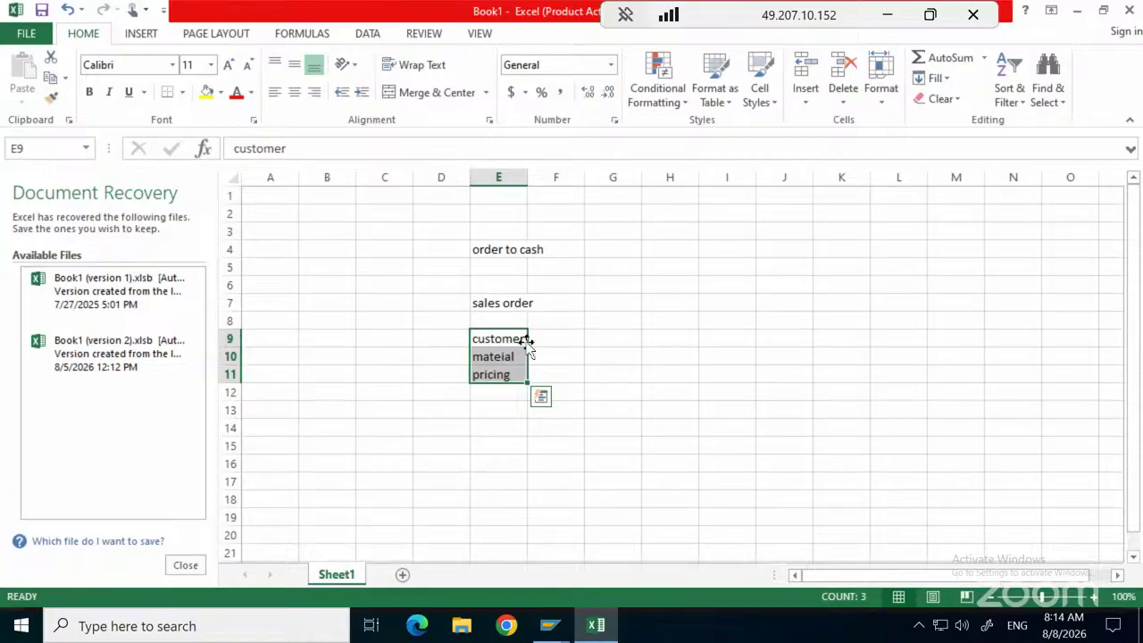
Enter "ES" in capitals in cell E8, between the sales order and customer entries.
{"action": "left_click", "coordinate": [497, 319]}
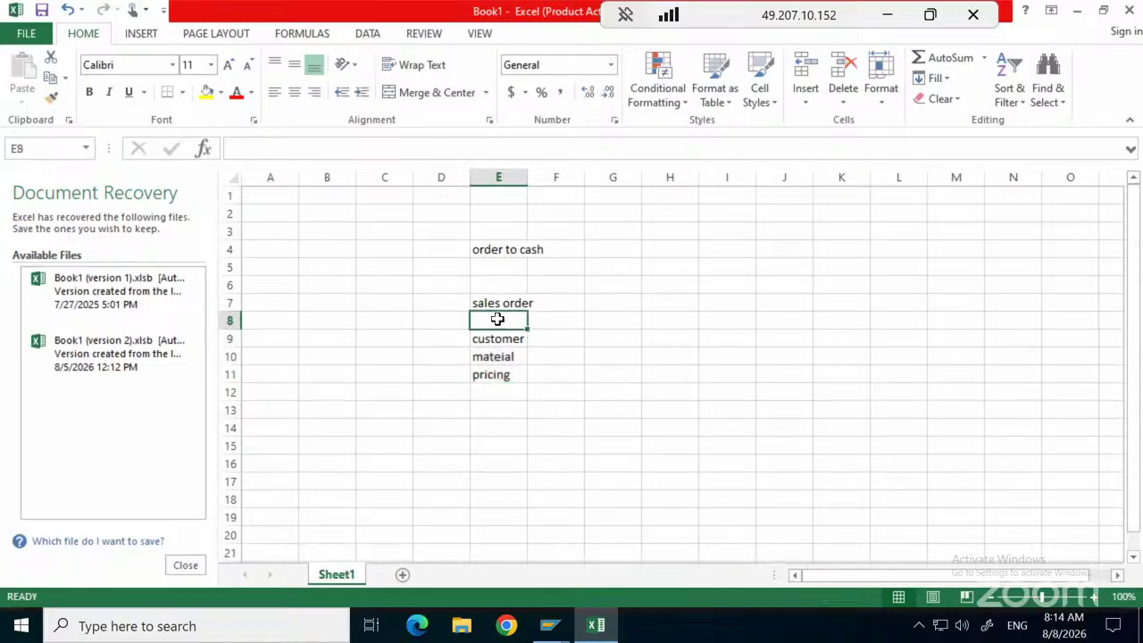
{"action": "type", "text": "es"}
{"action": "key", "text": "BackSpace"}
{"action": "key", "text": "BackSpace"}
{"action": "type", "text": "ES"}
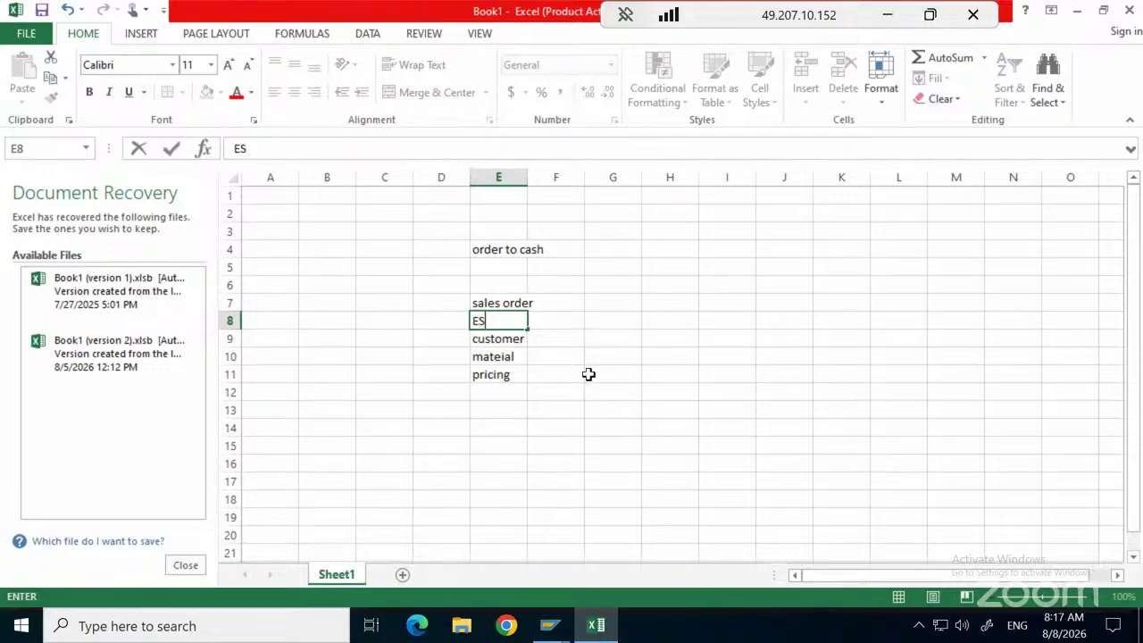
{"action": "left_click", "coordinate": [570, 387]}
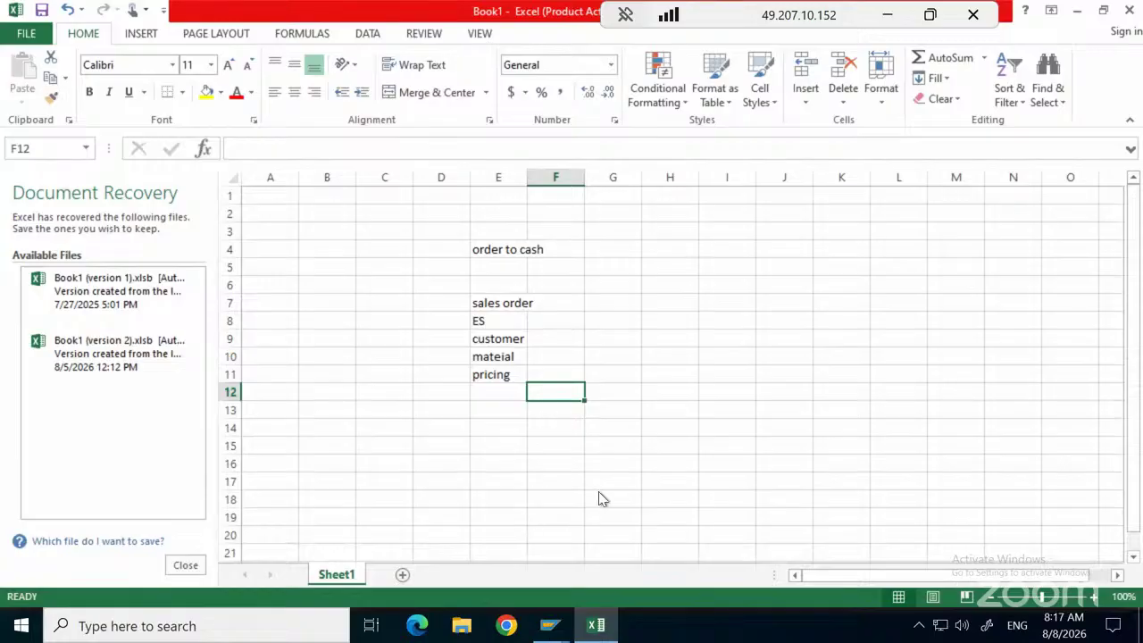
Switch to SAP, run transaction VA01 and start a sales document with order type OR.
{"action": "key", "text": "alt+Tab"}
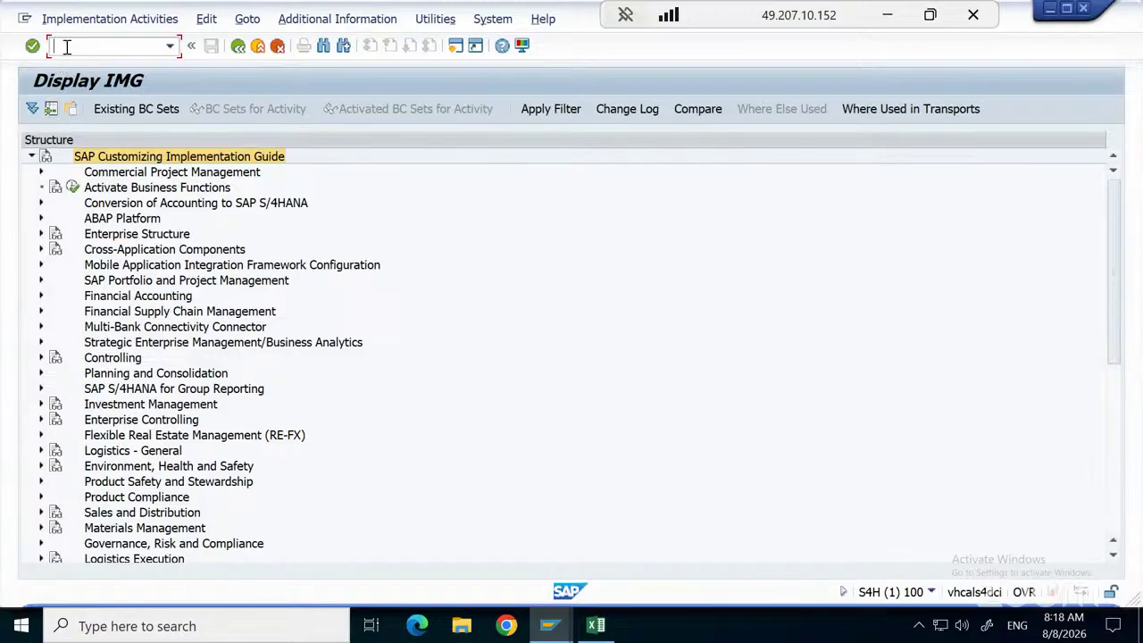
{"action": "type", "text": "/nva01"}
{"action": "key", "text": "Return"}
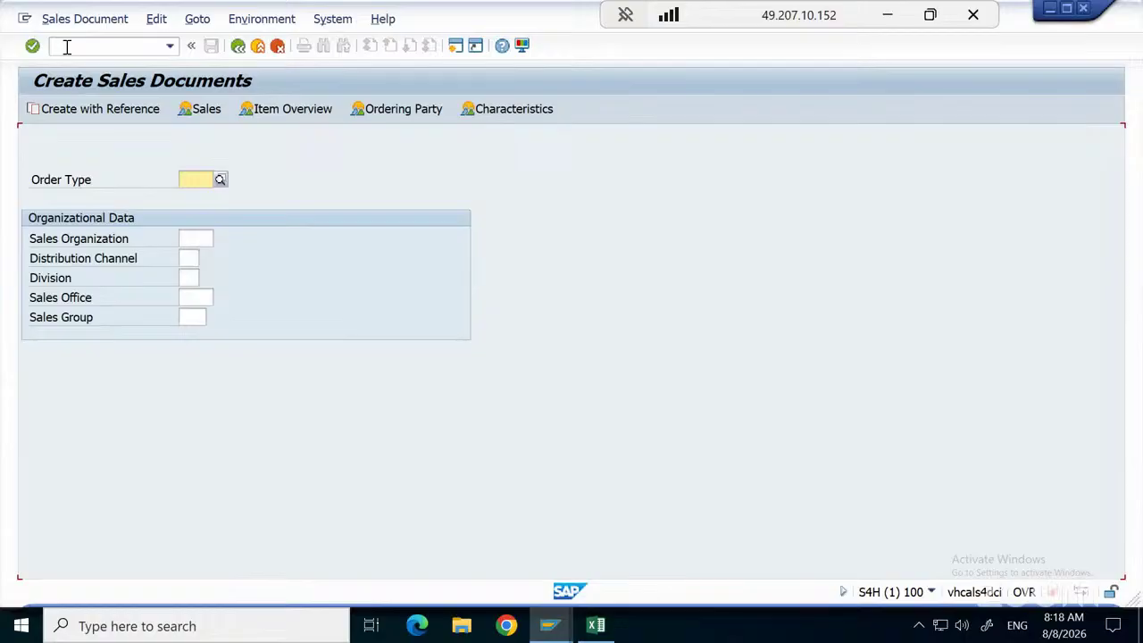
{"action": "type", "text": "or"}
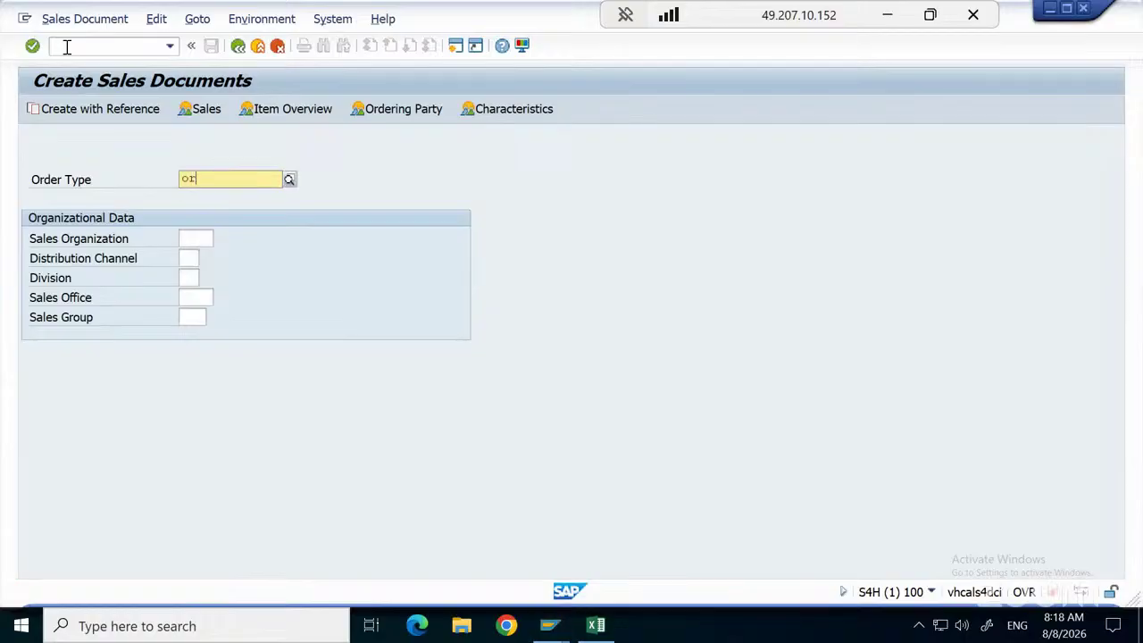
{"action": "left_click", "coordinate": [129, 188]}
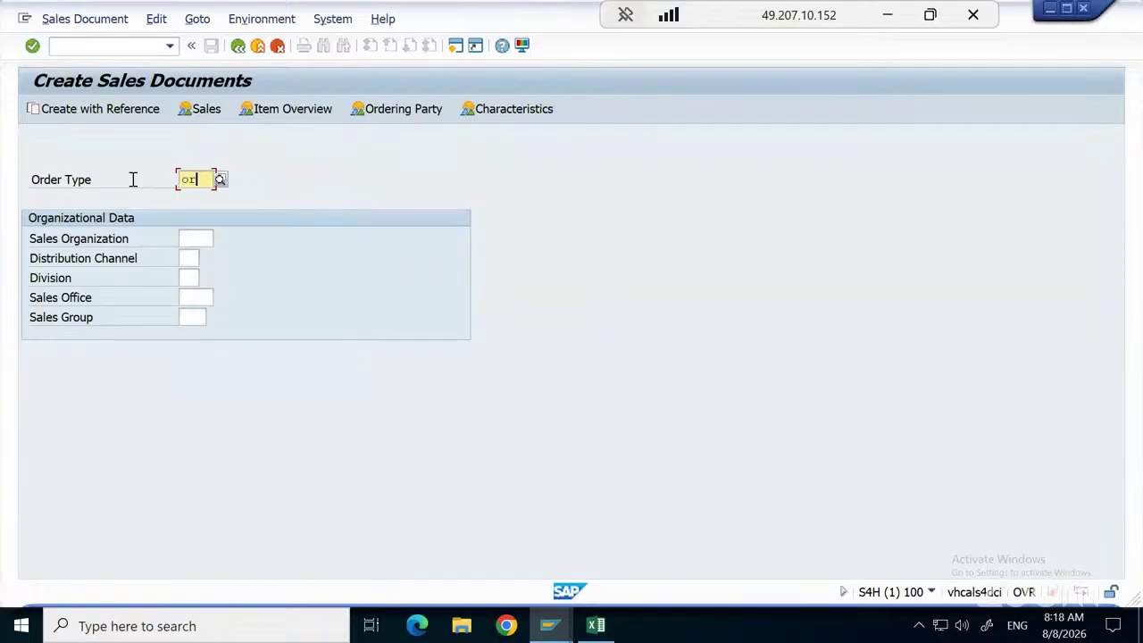
{"action": "key", "text": "Return"}
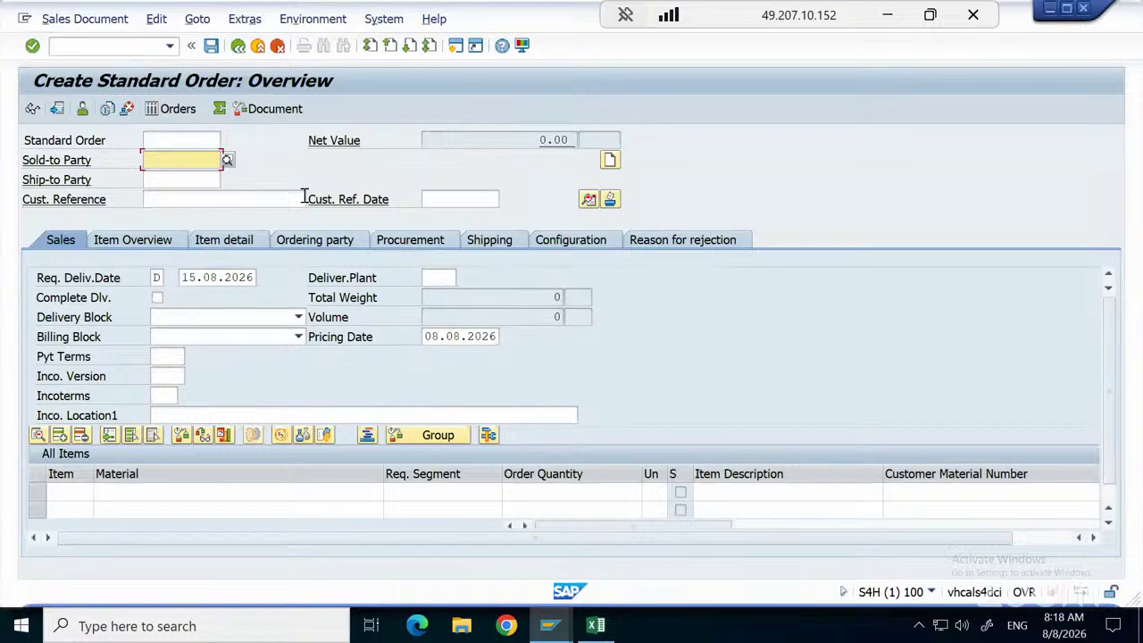
{"action": "left_click", "coordinate": [184, 158]}
{"action": "type", "text": "39999"}
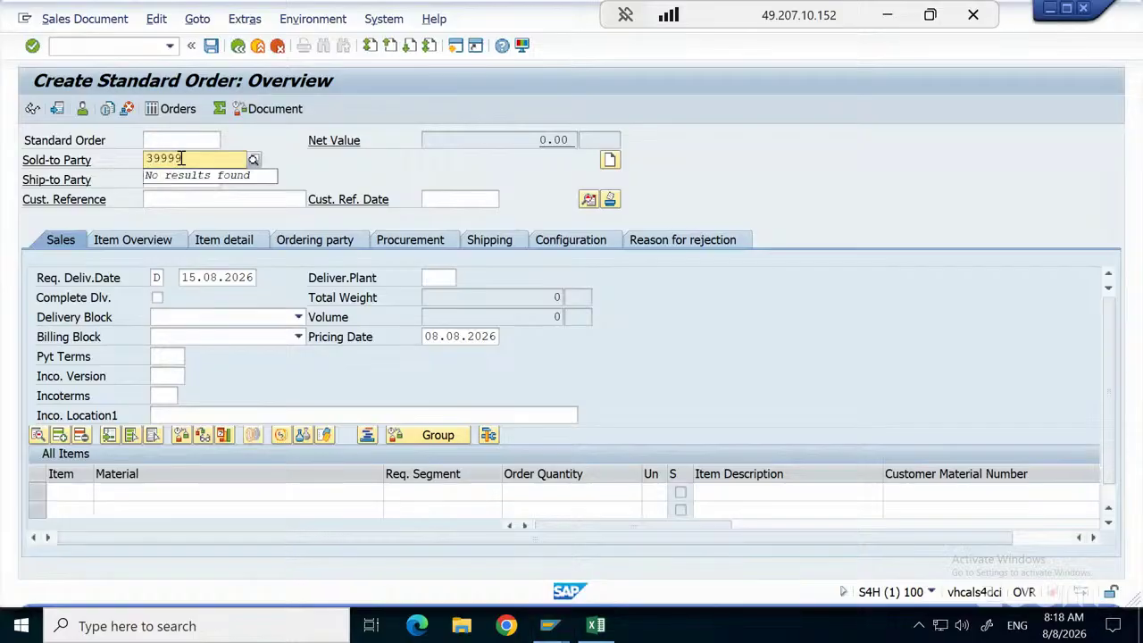
{"action": "type", "text": "205"}
{"action": "key", "text": "BackSpace"}
{"action": "key", "text": "BackSpace"}
{"action": "key", "text": "BackSpace"}
{"action": "key", "text": "BackSpace"}
{"action": "key", "text": "BackSpace"}
{"action": "key", "text": "BackSpace"}
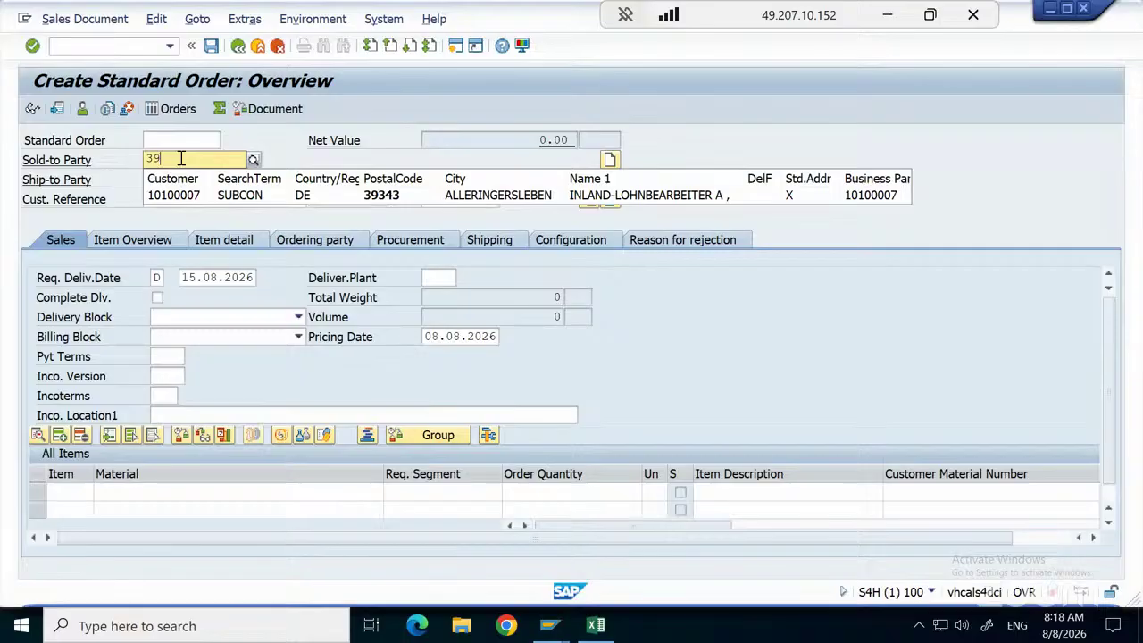
Run transaction SE16N and load the customer master sales data table KNVV.
{"action": "left_click", "coordinate": [80, 46]}
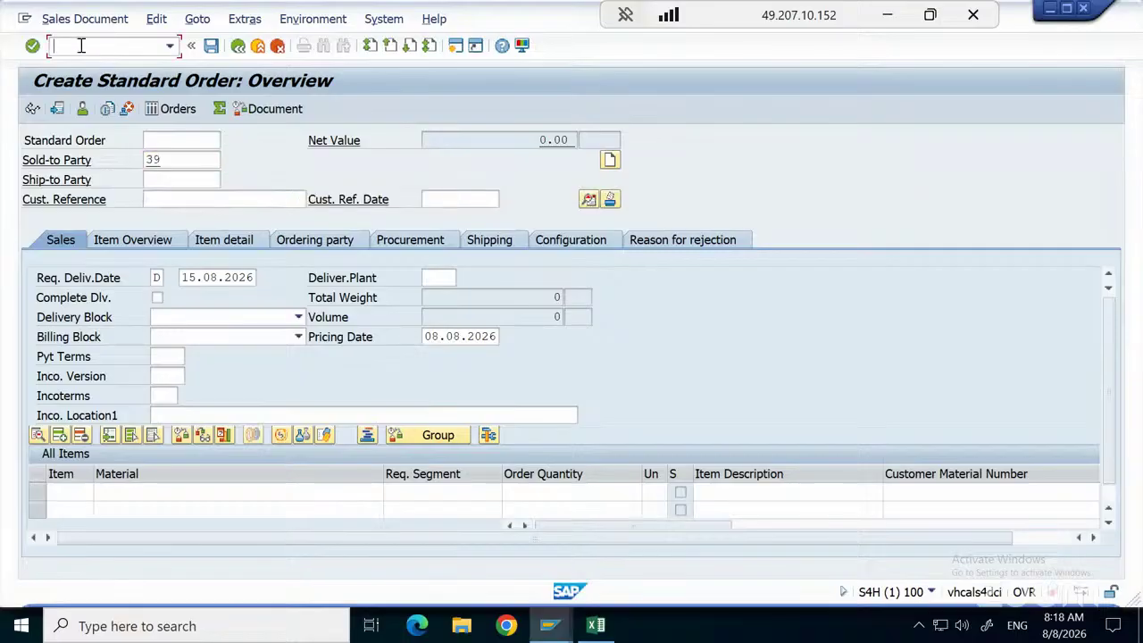
{"action": "type", "text": "/nse16n"}
{"action": "key", "text": "Return"}
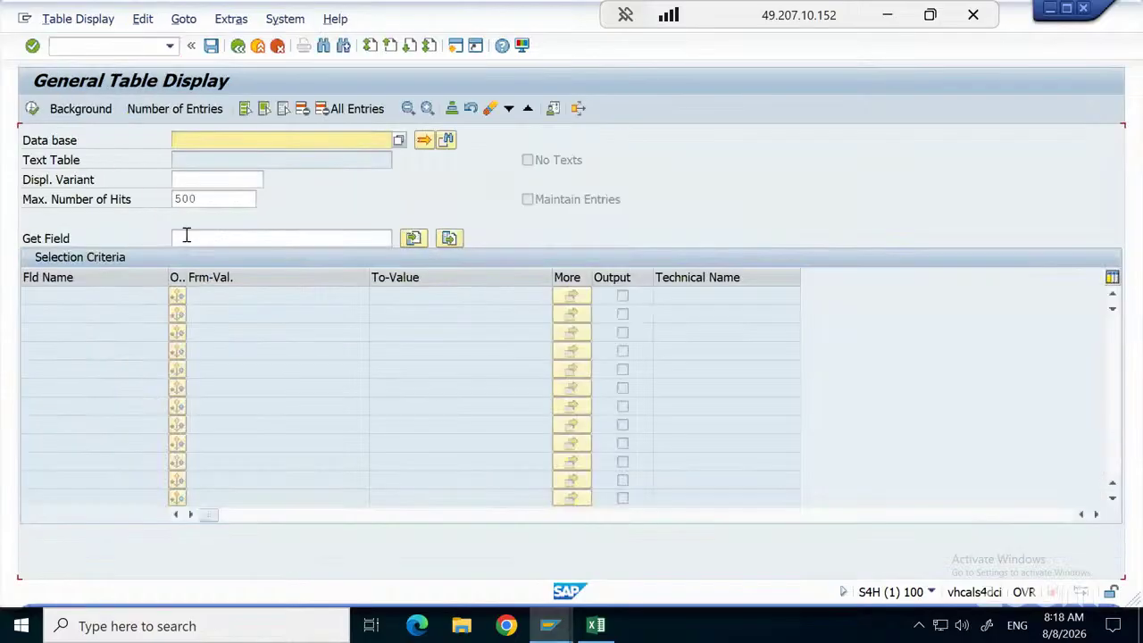
{"action": "type", "text": "kn"}
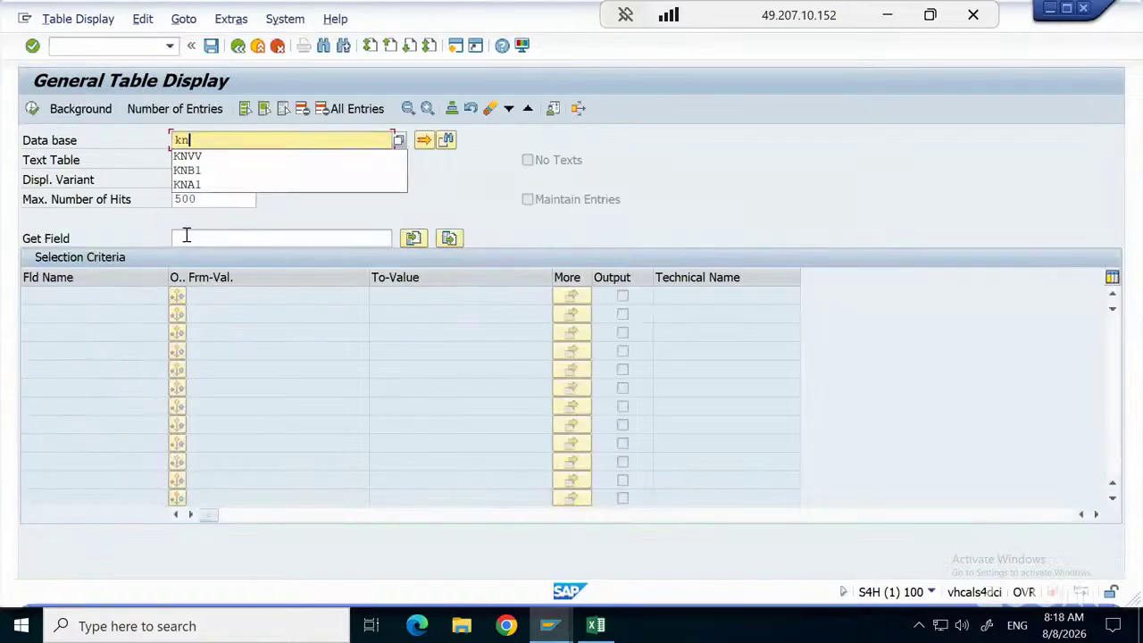
{"action": "type", "text": "vvv"}
{"action": "key", "text": "Return"}
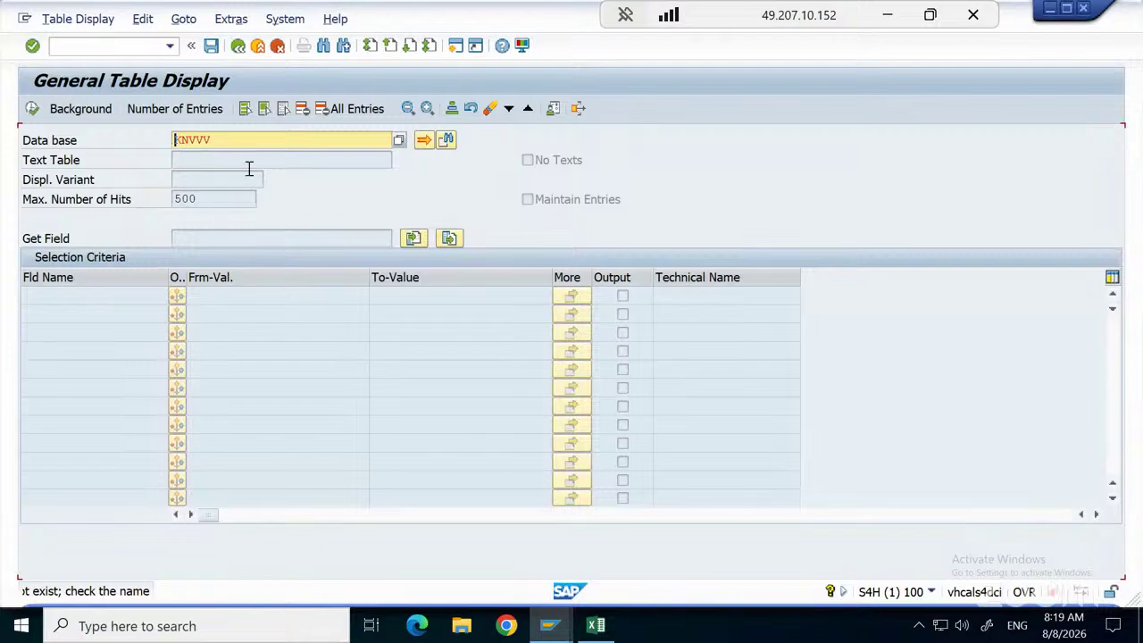
{"action": "left_click", "coordinate": [263, 134]}
{"action": "key", "text": "BackSpace"}
{"action": "left_click", "coordinate": [202, 348]}
{"action": "key", "text": "Return"}
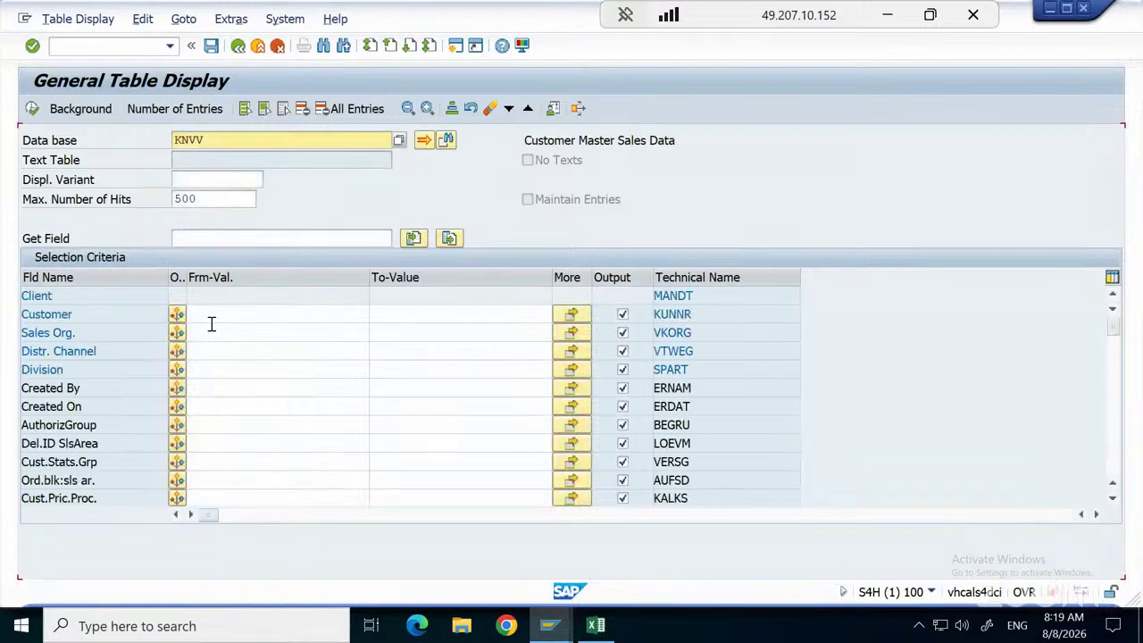
List the KNVV entries for sales organization RK01 and select the second entry's customer number.
{"action": "left_click", "coordinate": [211, 325]}
{"action": "type", "text": "rk01"}
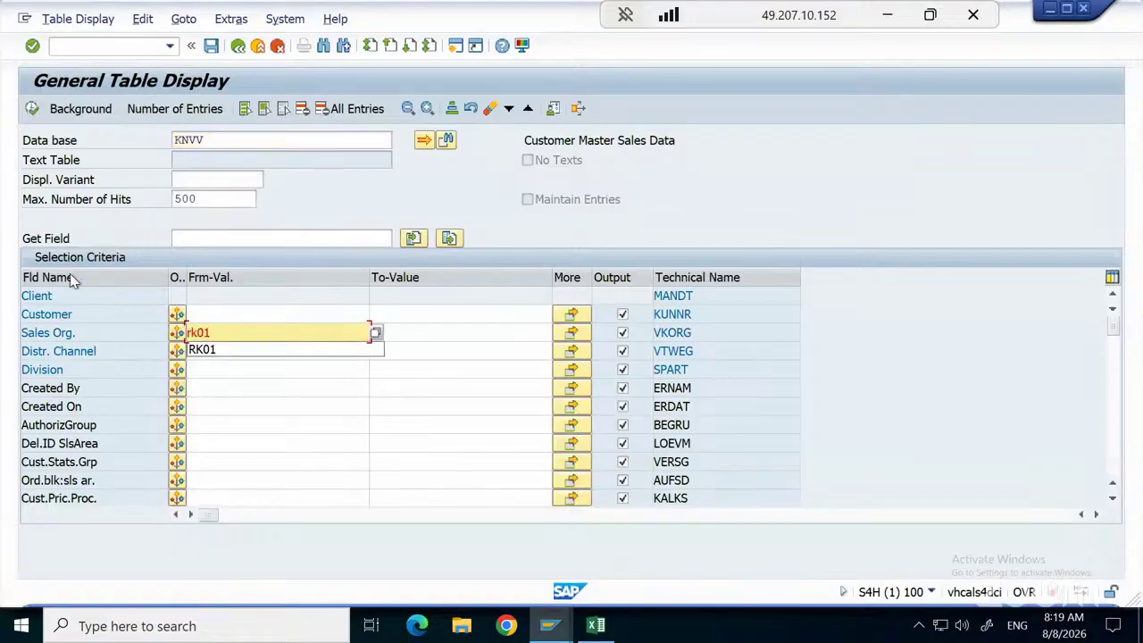
{"action": "key", "text": "F8"}
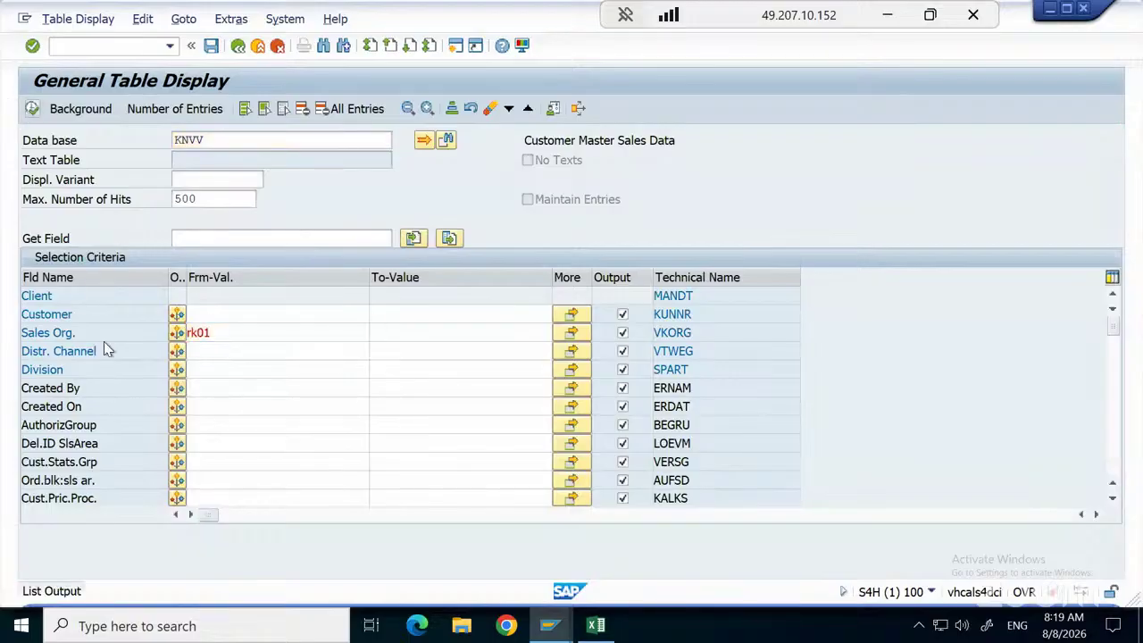
{"action": "left_click", "coordinate": [82, 316]}
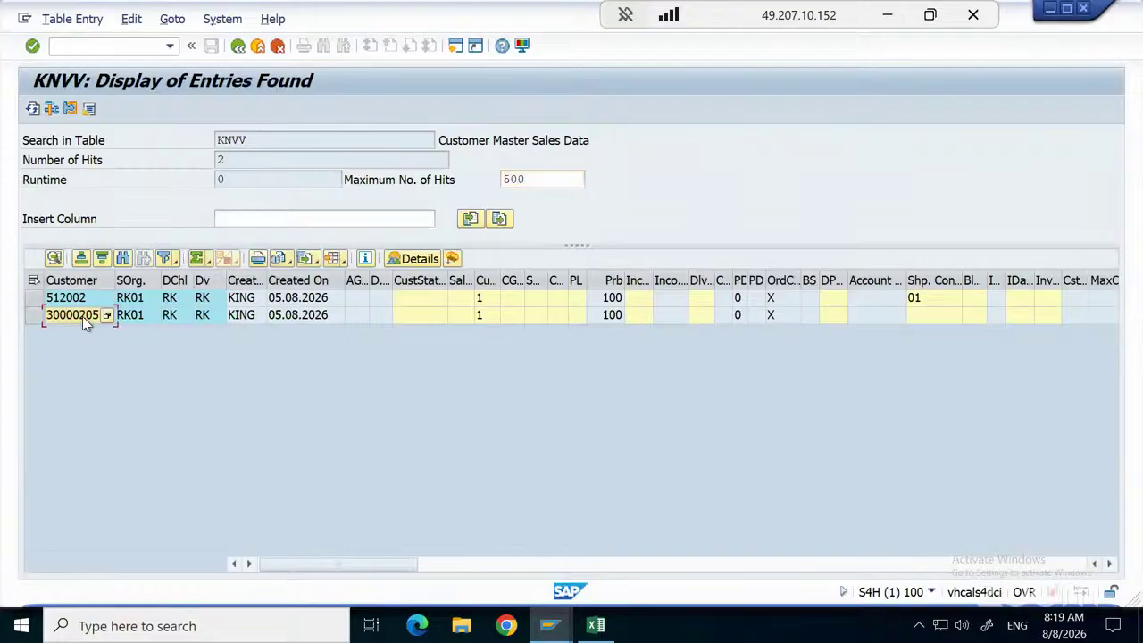
Open transaction VA01 in a new session.
{"action": "left_click", "coordinate": [72, 48]}
{"action": "type", "text": "/n"}
{"action": "key", "text": "BackSpace"}
{"action": "type", "text": "ov801"}
{"action": "key", "text": "Return"}
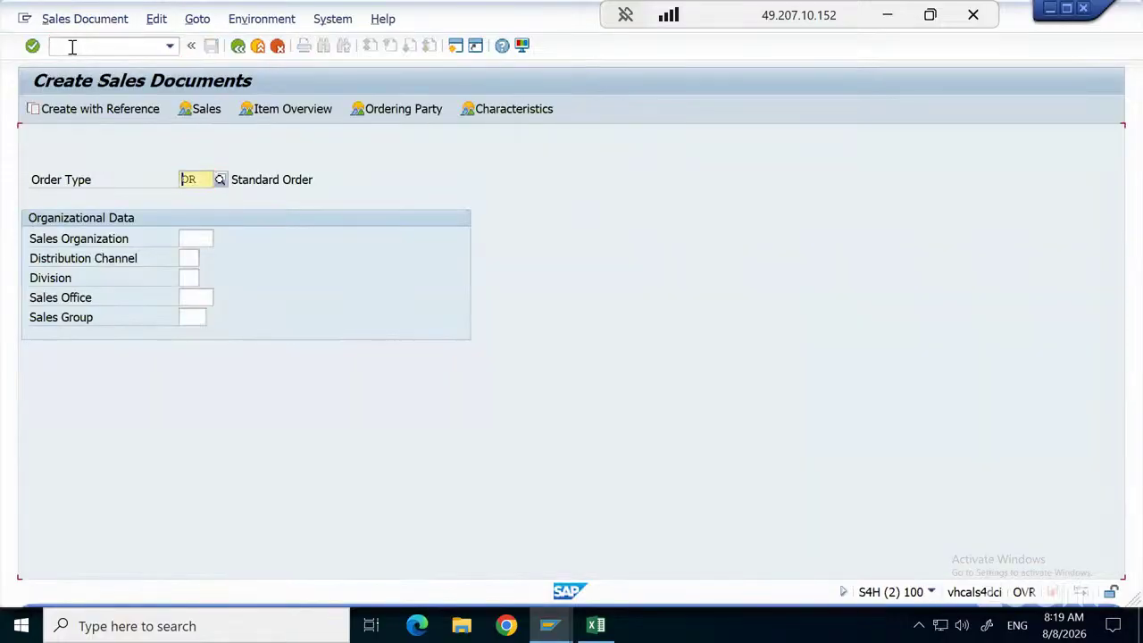
Start the standard order with type OR and enter the second RK01 customer's number as the sold-to party.
{"action": "key", "text": "Return"}
{"action": "type", "text": "30000205"}
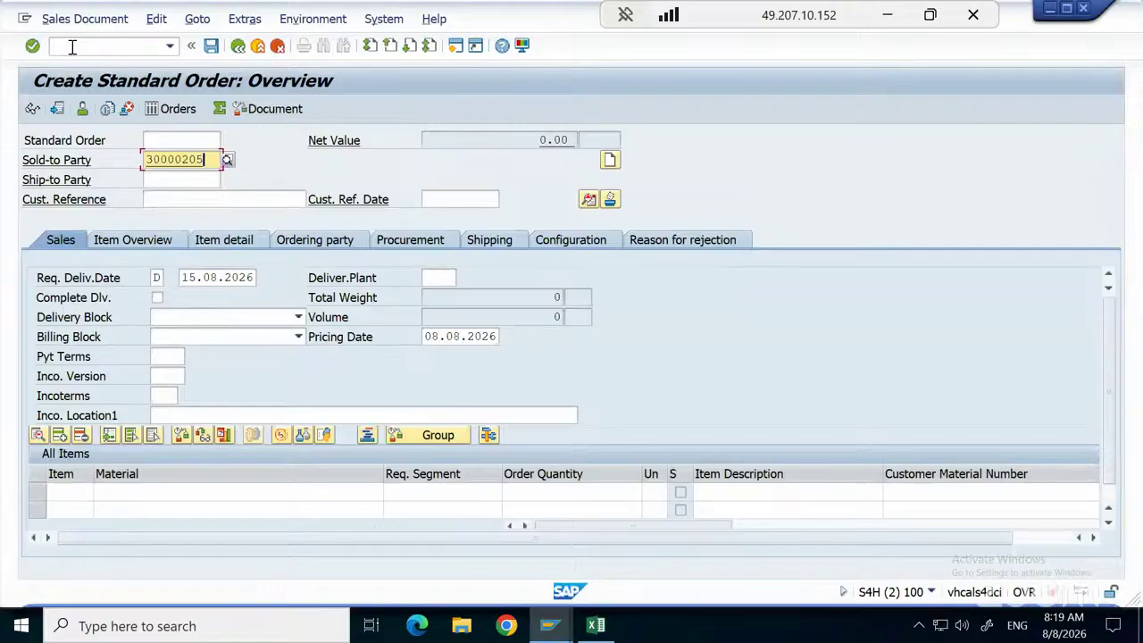
{"action": "key", "text": "Return"}
{"action": "key", "text": "Return"}
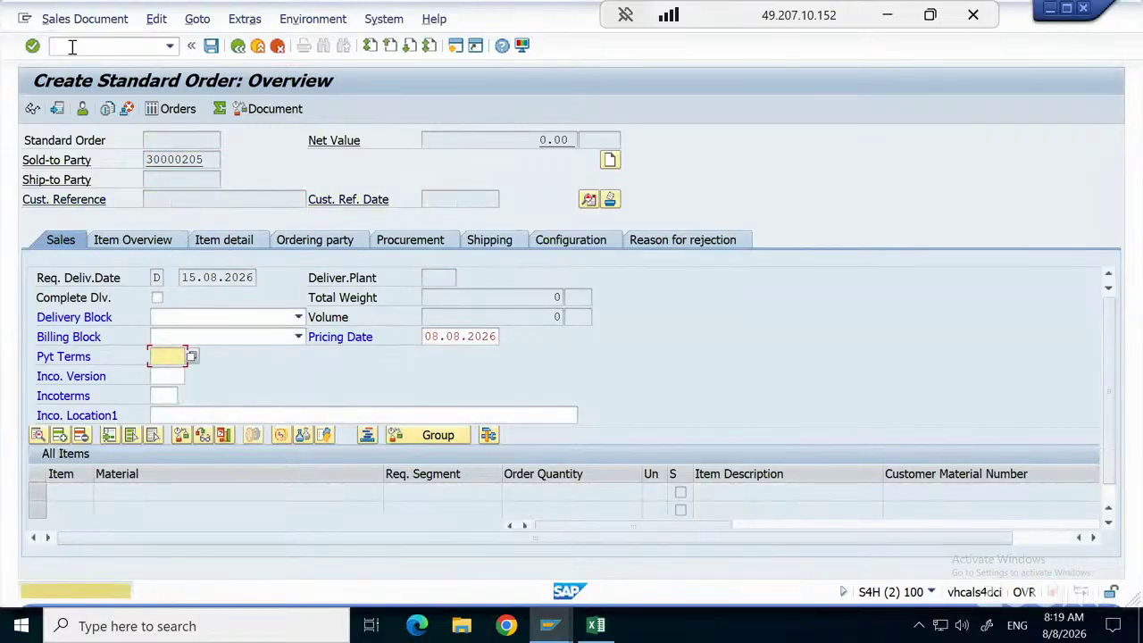
{"action": "key", "text": "Return"}
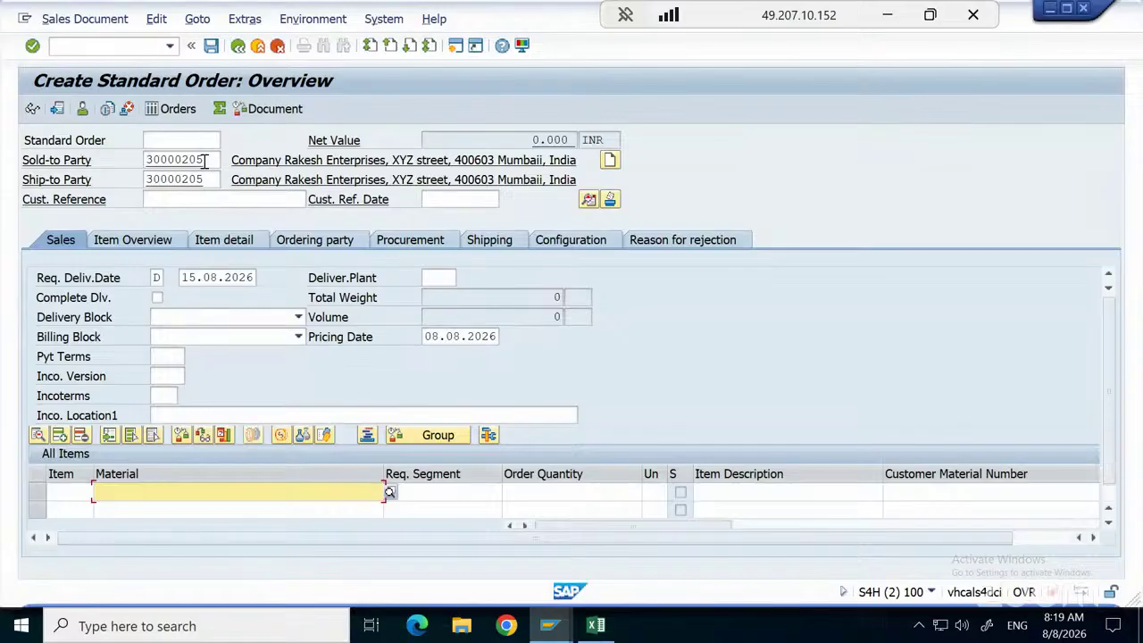
{"action": "double_click", "coordinate": [162, 166]}
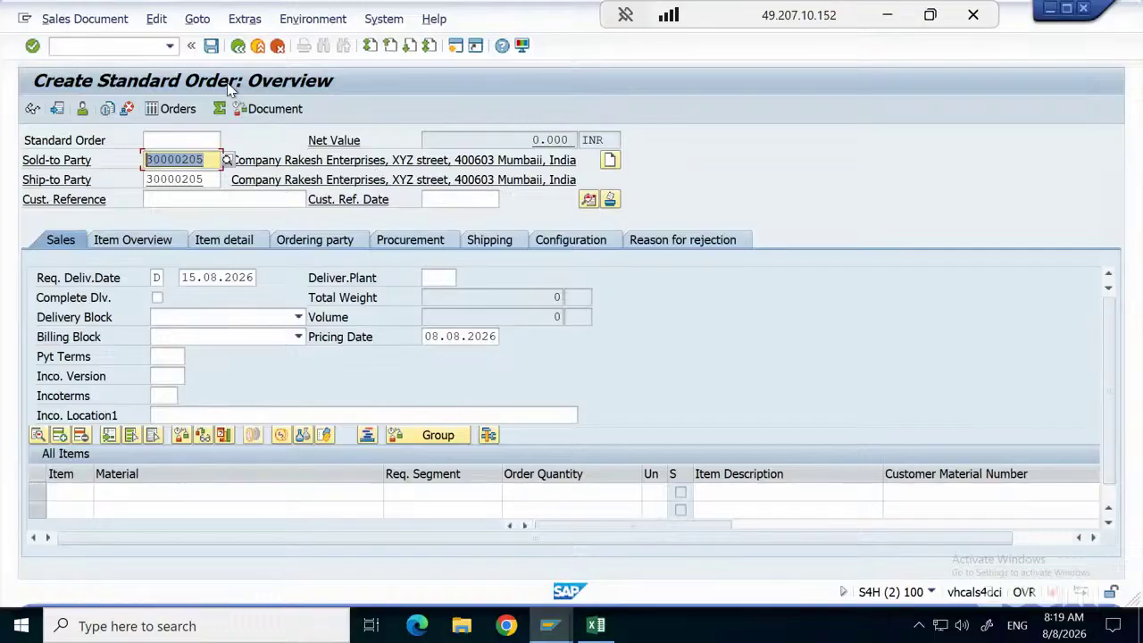
{"action": "left_click", "coordinate": [207, 161]}
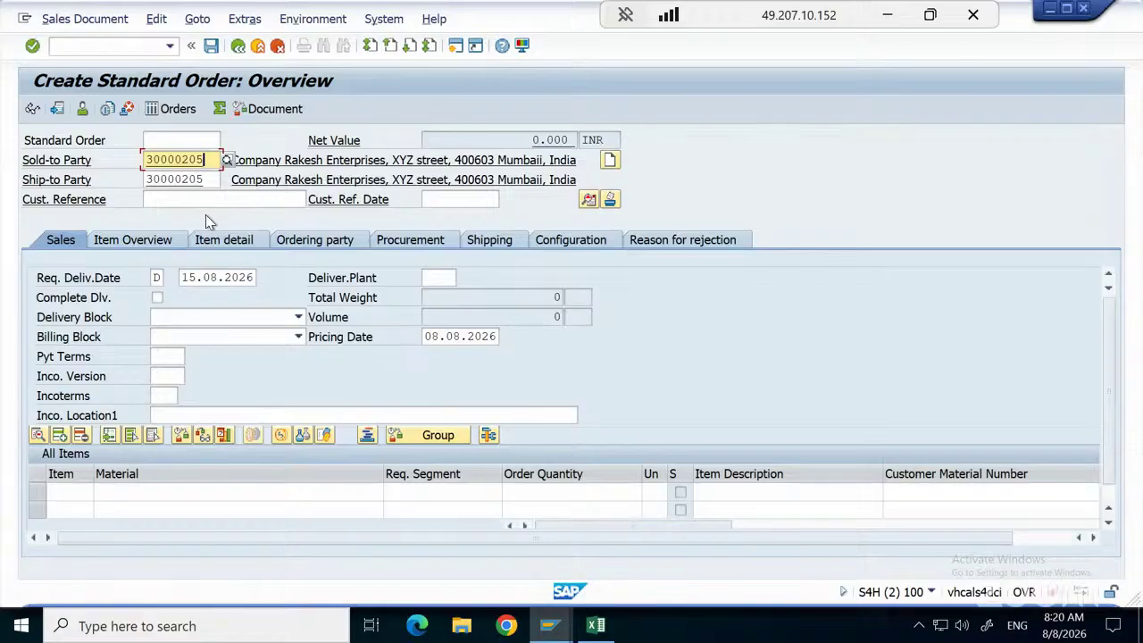
Choose material 3999861 from the earlier entries for the first order item.
{"action": "left_click", "coordinate": [166, 490]}
{"action": "left_click", "coordinate": [166, 491]}
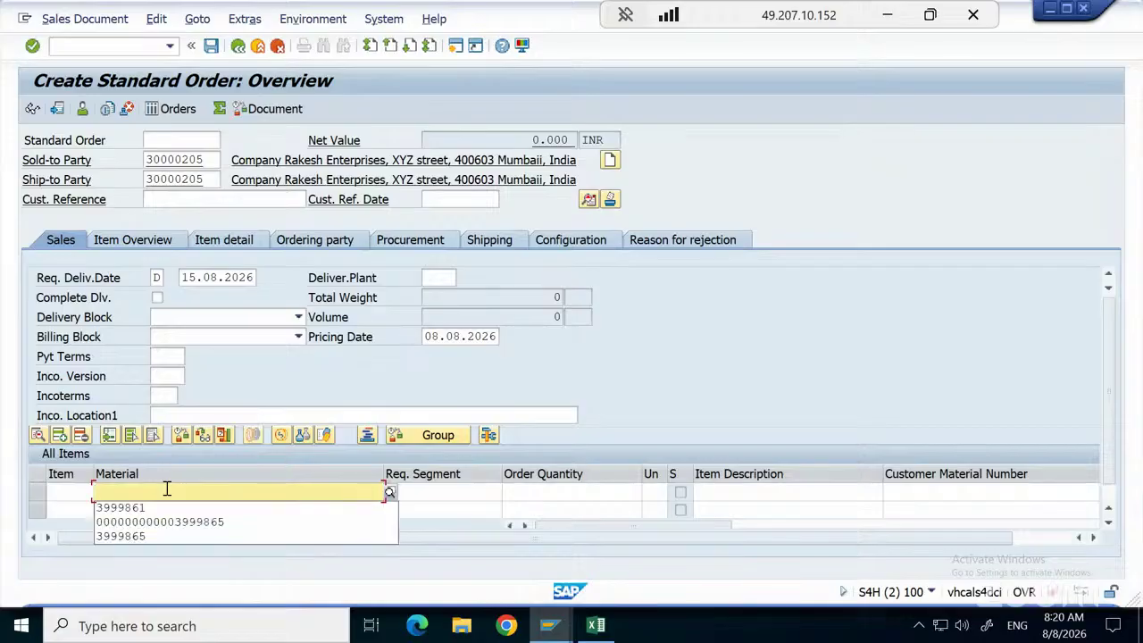
{"action": "left_click", "coordinate": [198, 507]}
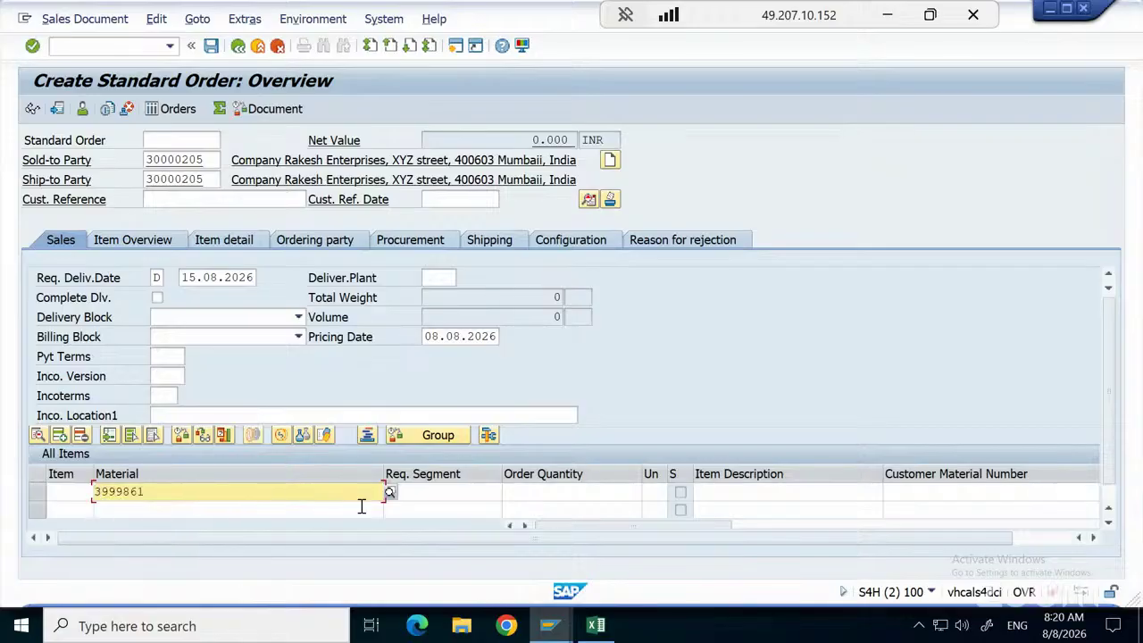
Set the order quantity of material 3999861 to 1 and confirm the item entry.
{"action": "left_click", "coordinate": [550, 493]}
{"action": "type", "text": "1"}
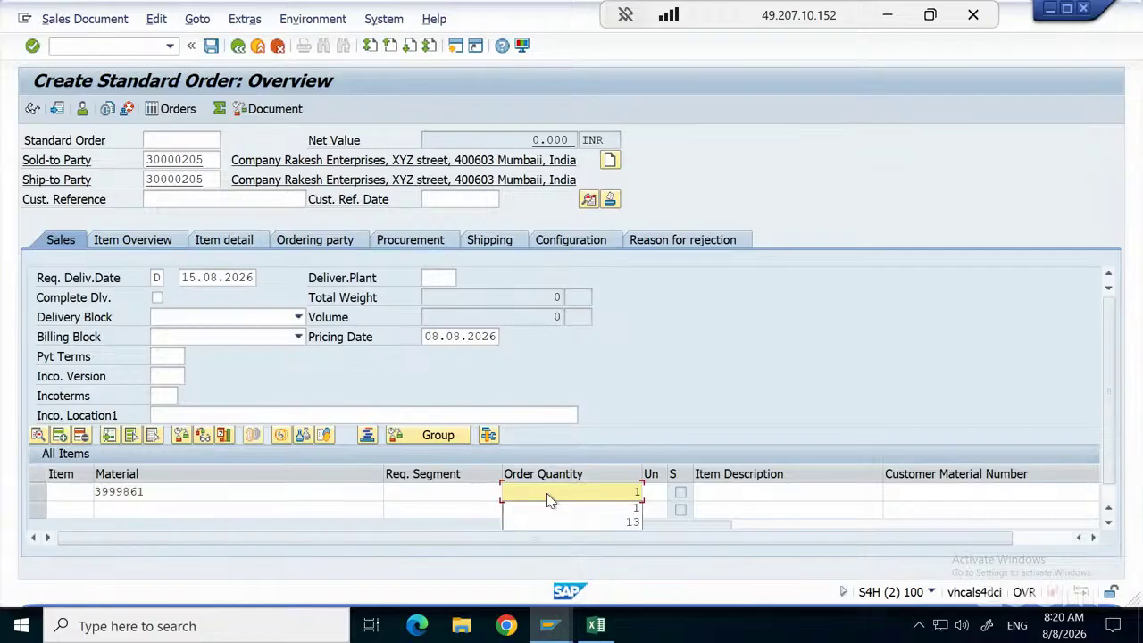
{"action": "key", "text": "Return"}
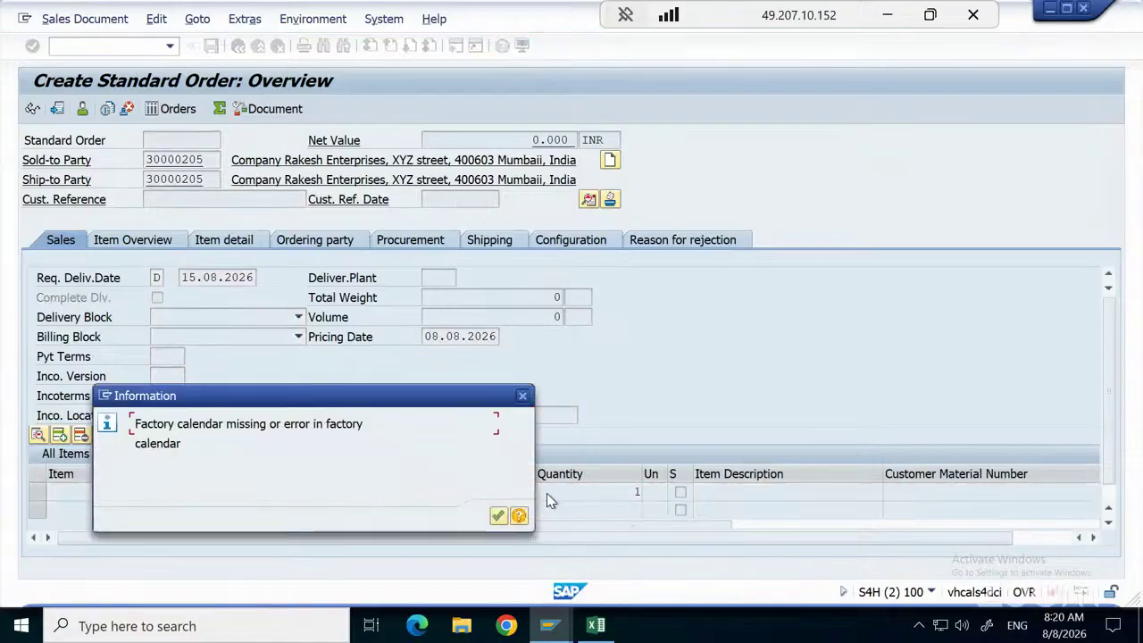
{"action": "key", "text": "Return"}
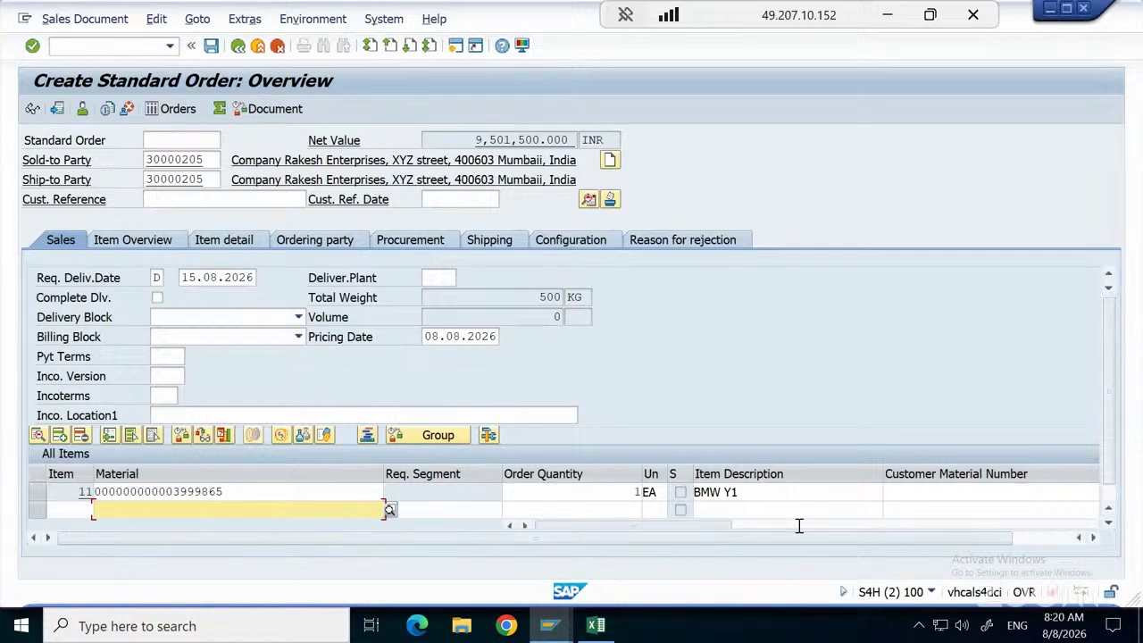
Examine the order's item list, highlighting the first item's material number and description.
{"action": "left_click", "coordinate": [1050, 538]}
{"action": "left_click", "coordinate": [1048, 538]}
{"action": "left_click", "coordinate": [1091, 492]}
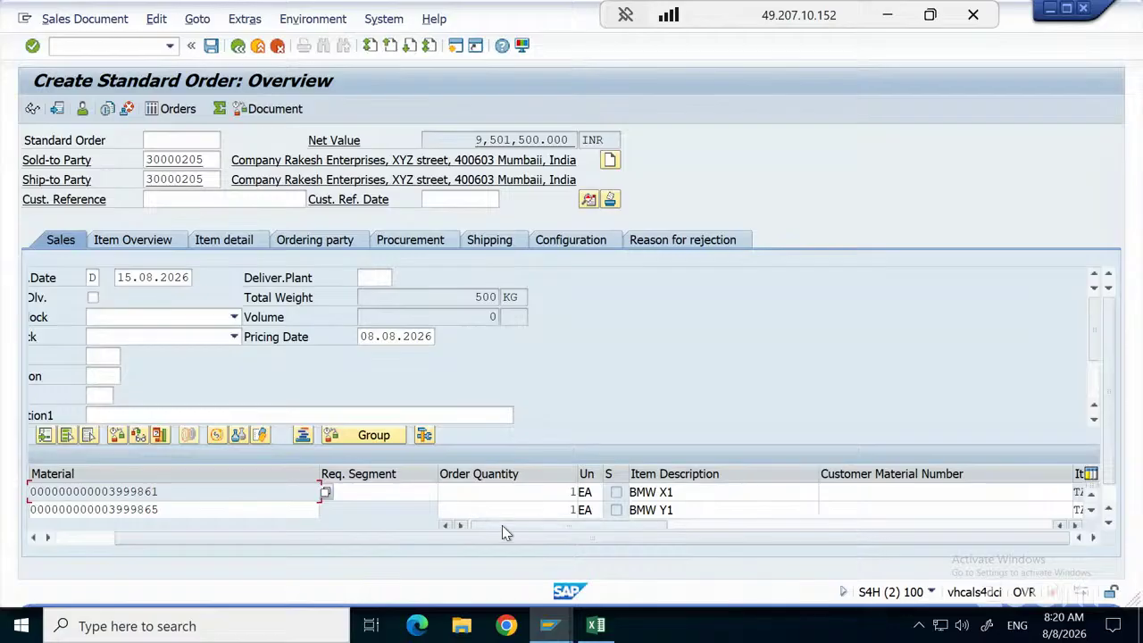
{"action": "left_click_drag", "start_coordinate": [162, 496], "coordinate": [103, 498]}
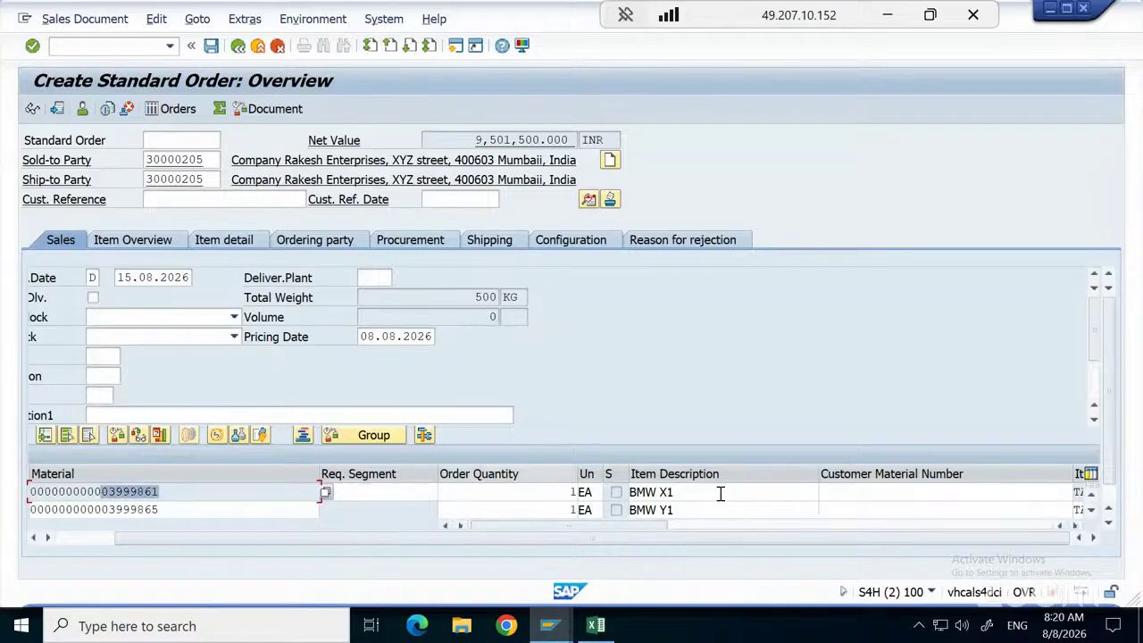
{"action": "double_click", "coordinate": [642, 497]}
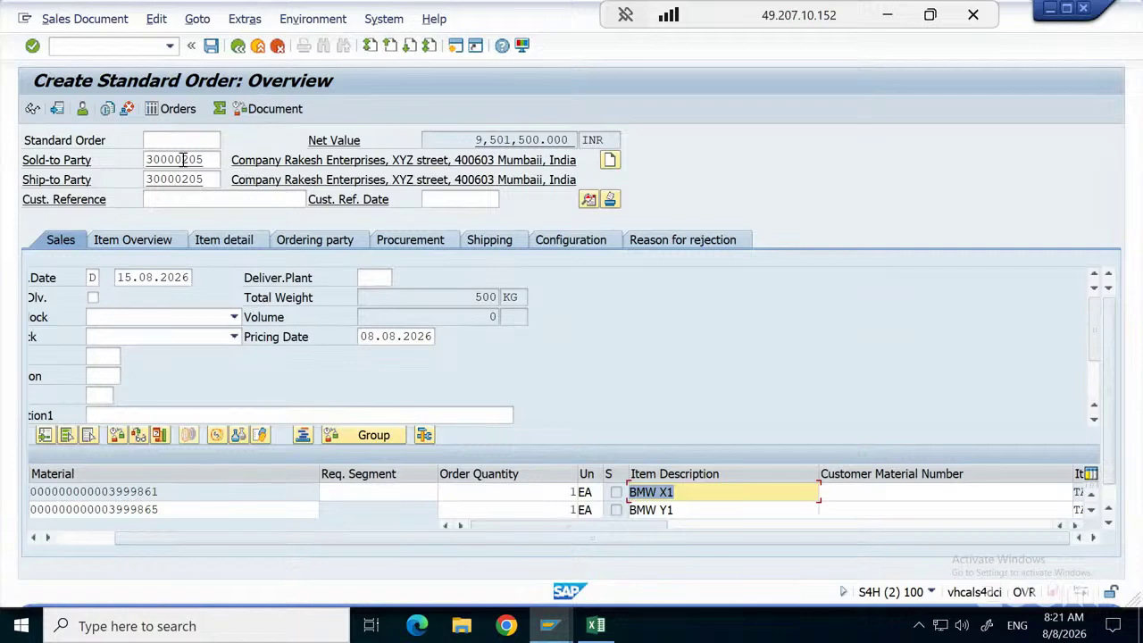
Inspect the first item's pricing conditions and the order's header sales data, returning to the order overview.
{"action": "double_click", "coordinate": [164, 496]}
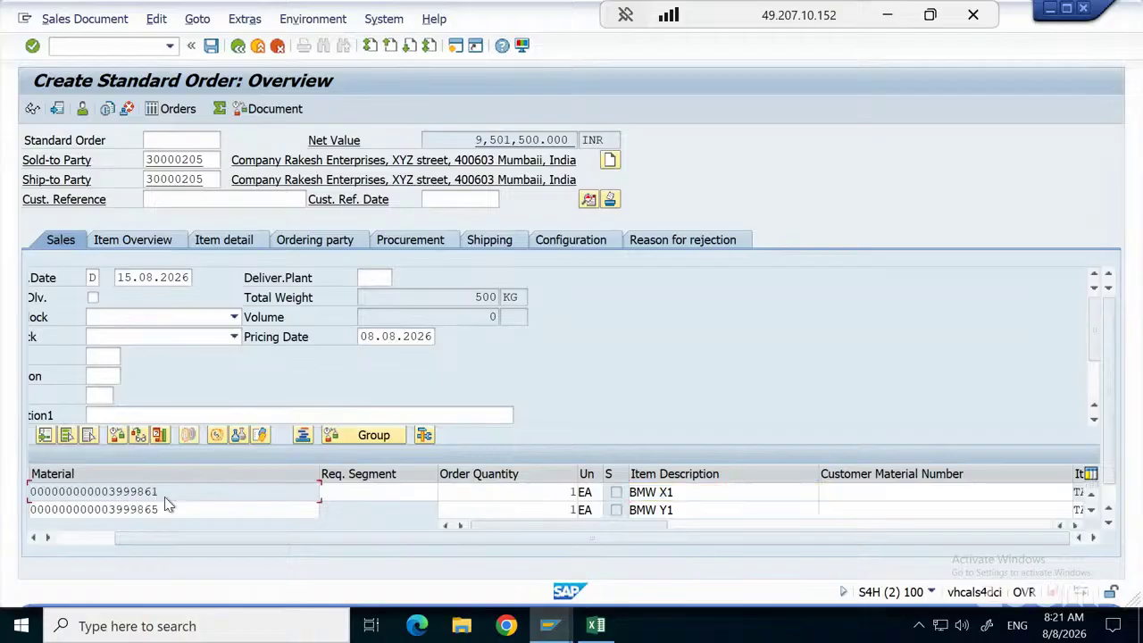
{"action": "left_click", "coordinate": [389, 222]}
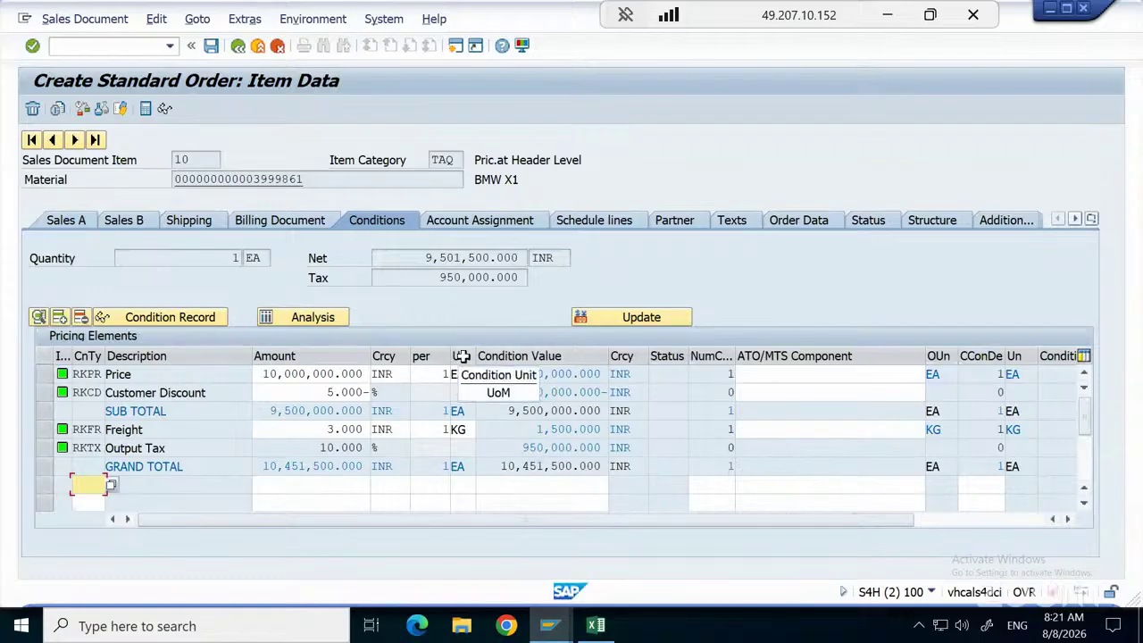
{"action": "left_click", "coordinate": [243, 52]}
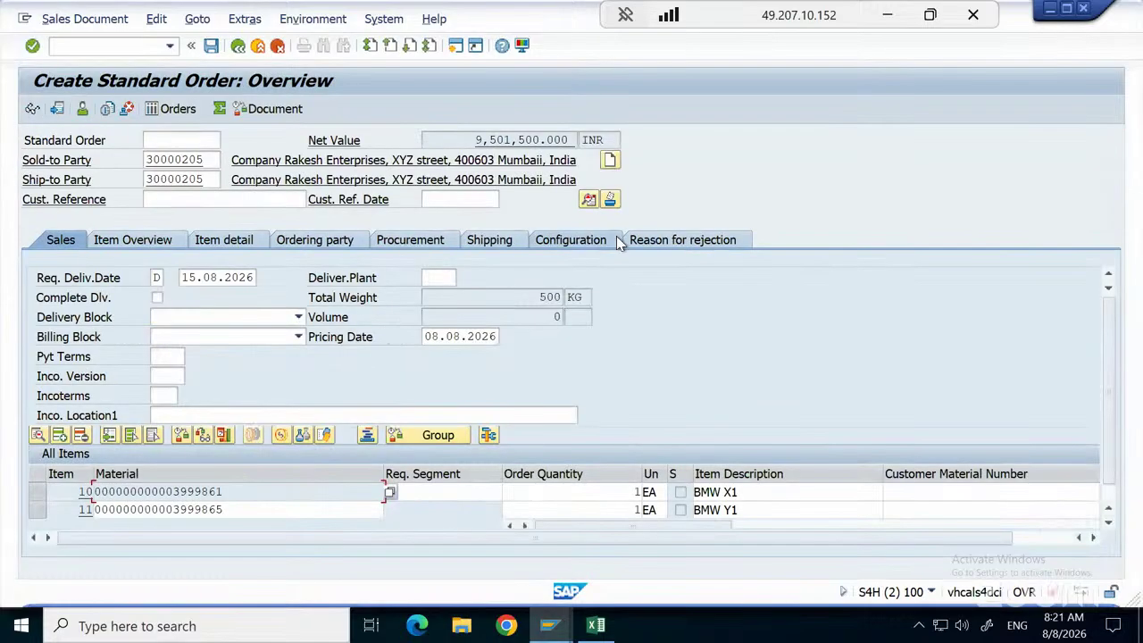
{"action": "left_click", "coordinate": [591, 201]}
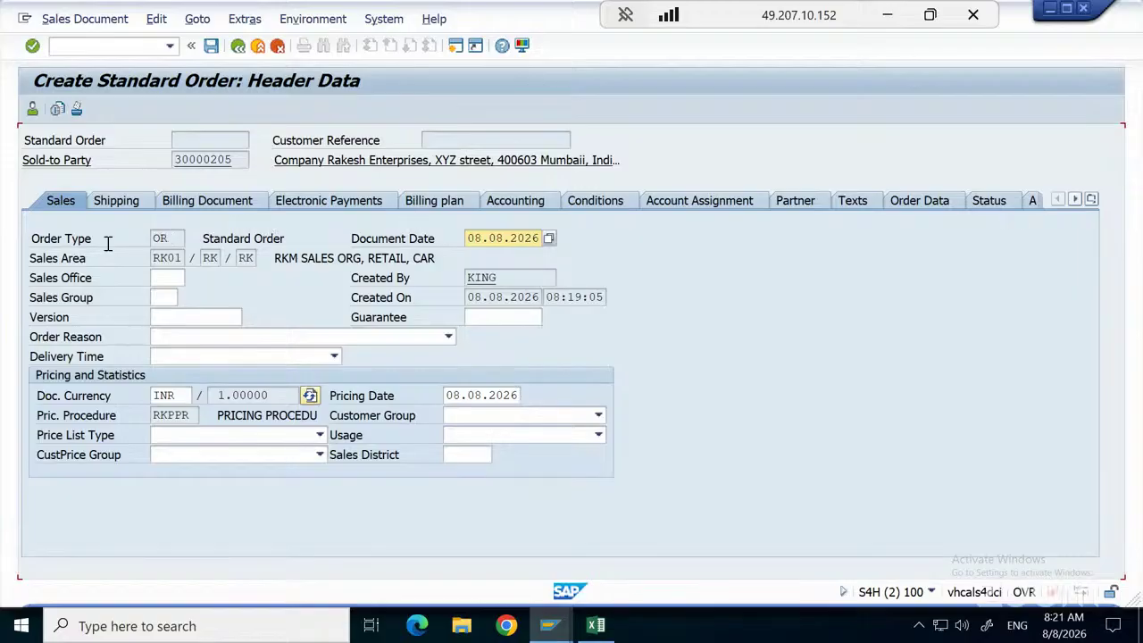
{"action": "left_click", "coordinate": [237, 46]}
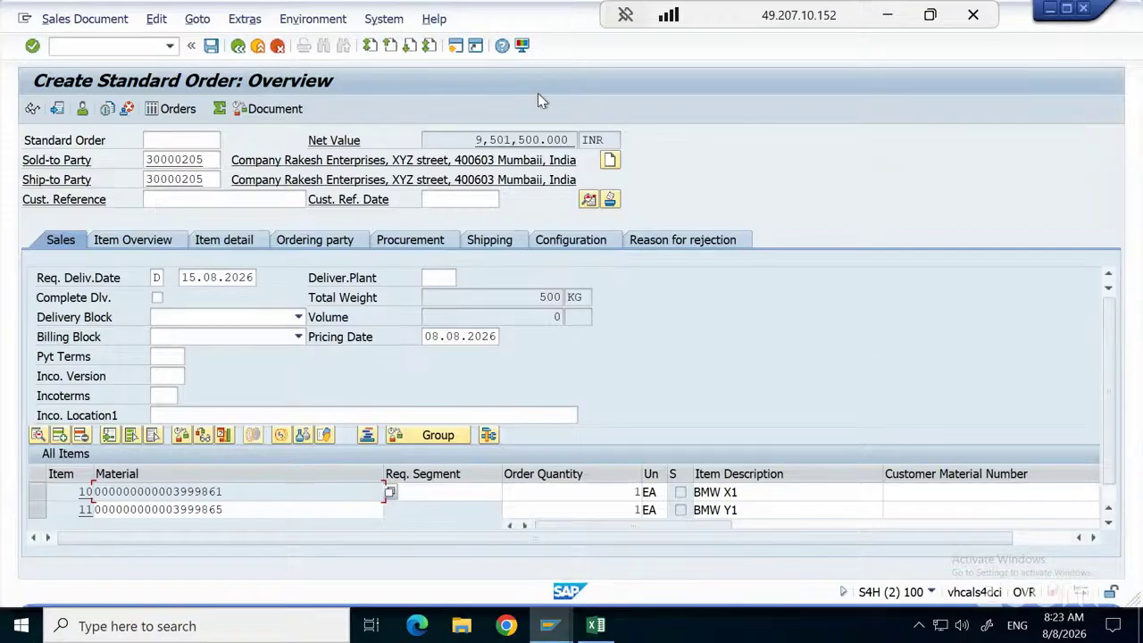
{"action": "left_click", "coordinate": [201, 196]}
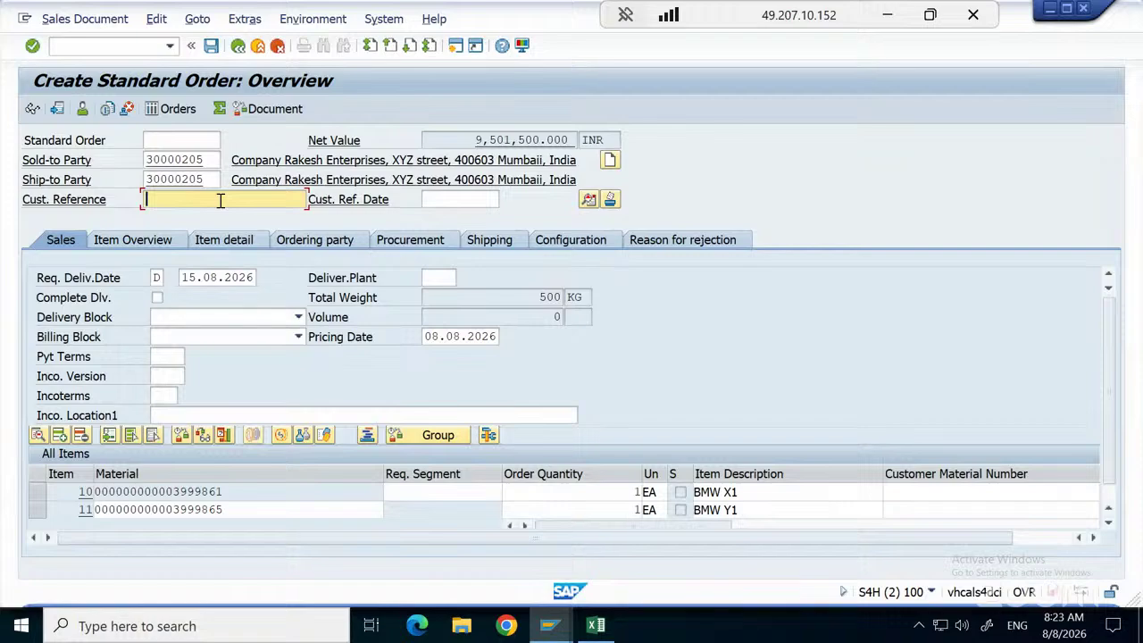
{"action": "type", "text": "12344"}
{"action": "key", "text": "BackSpace"}
{"action": "key", "text": "BackSpace"}
{"action": "key", "text": "BackSpace"}
{"action": "key", "text": "BackSpace"}
{"action": "key", "text": "BackSpace"}
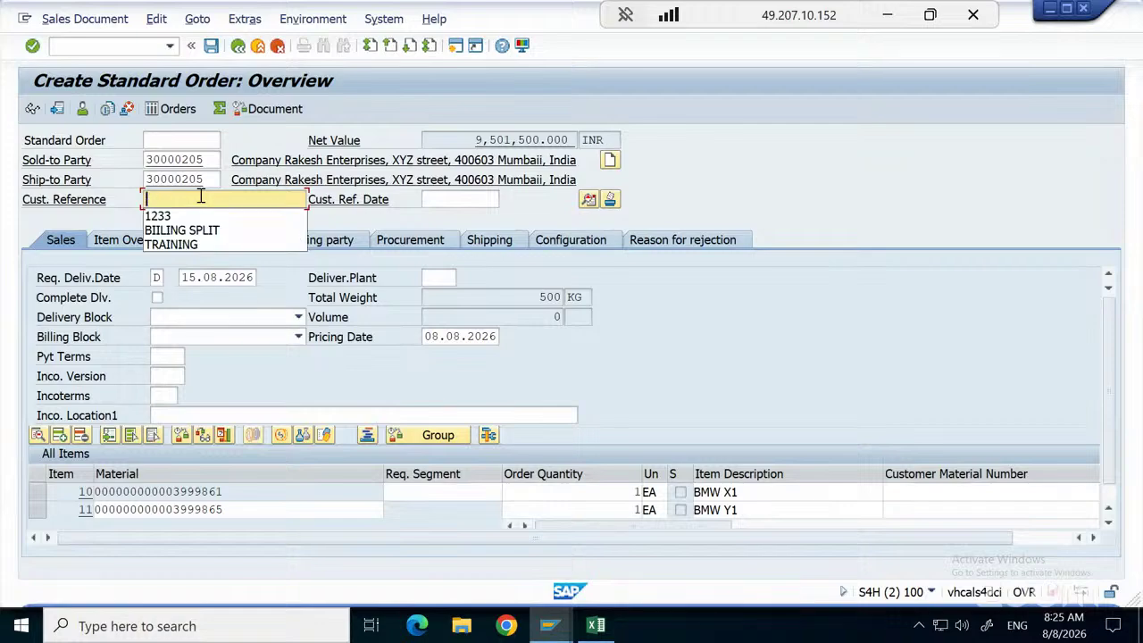
{"action": "double_click", "coordinate": [201, 196]}
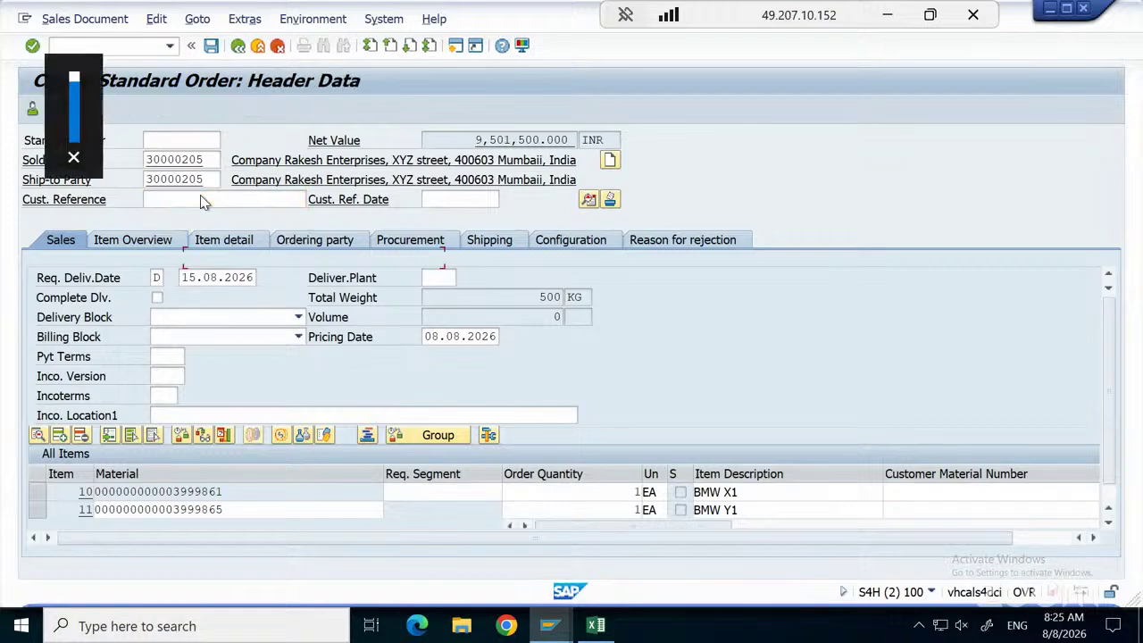
{"action": "left_click", "coordinate": [238, 46]}
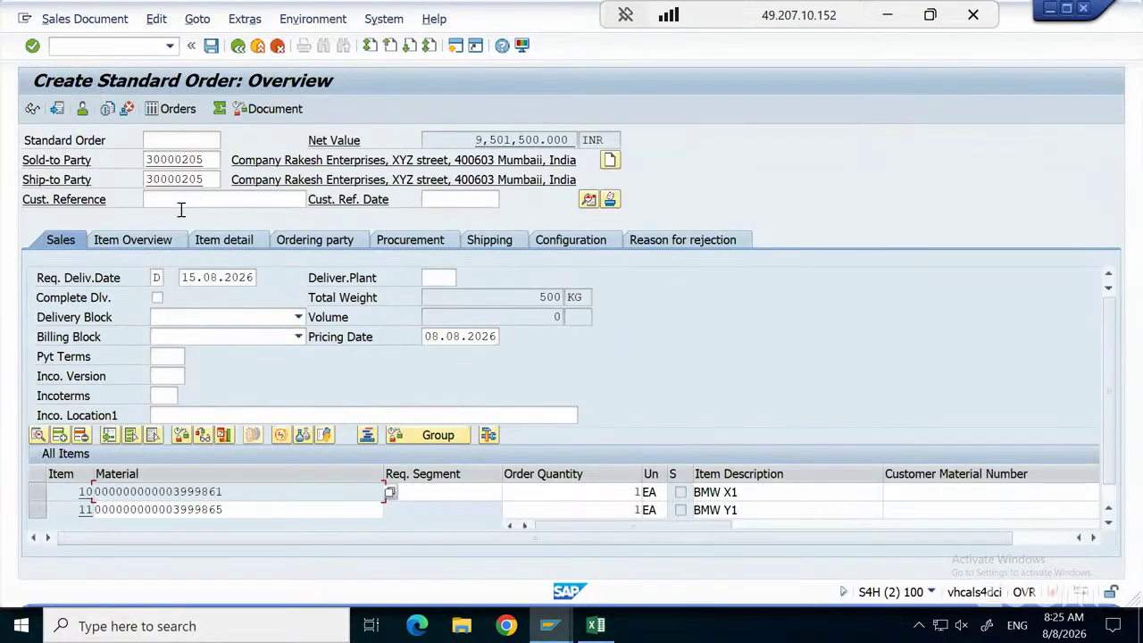
Display the customer reference field's technical information and highlight its table name and field name.
{"action": "left_click", "coordinate": [181, 202]}
{"action": "key", "text": "F1"}
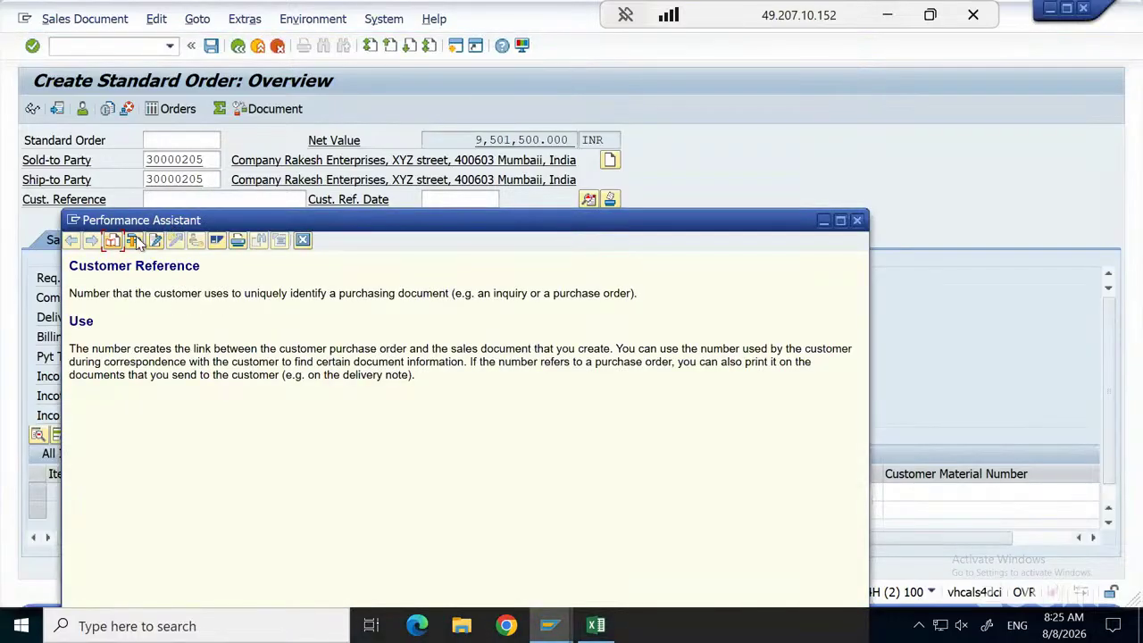
{"action": "left_click", "coordinate": [133, 240]}
{"action": "left_click_drag", "start_coordinate": [294, 183], "coordinate": [324, 103]}
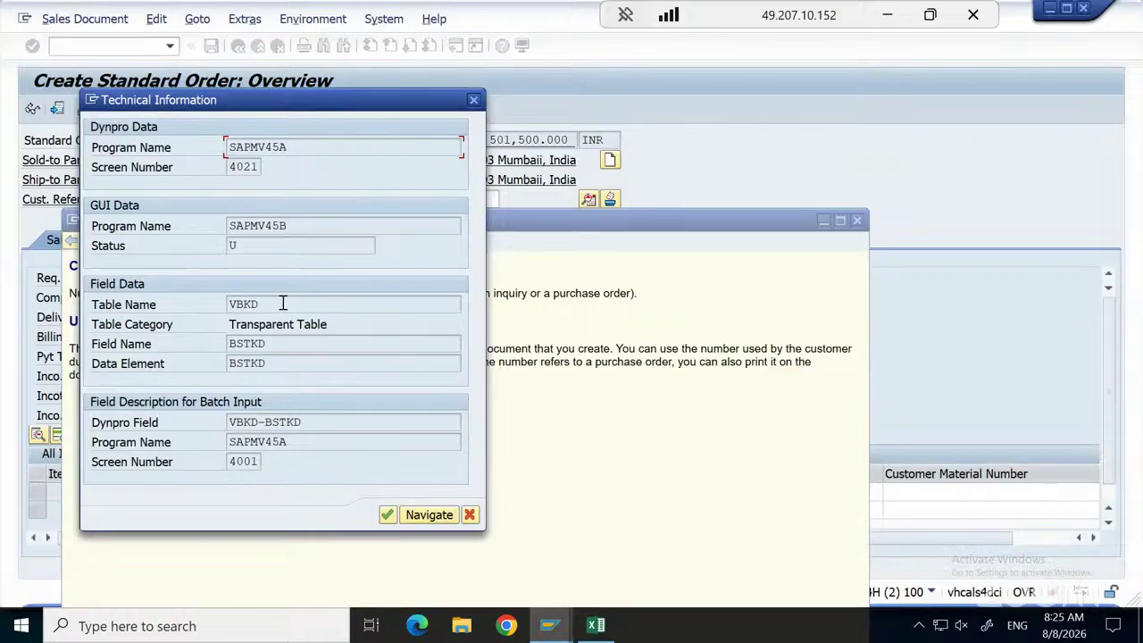
{"action": "double_click", "coordinate": [227, 304]}
{"action": "left_click_drag", "start_coordinate": [266, 343], "coordinate": [220, 344]}
{"action": "left_click", "coordinate": [473, 102]}
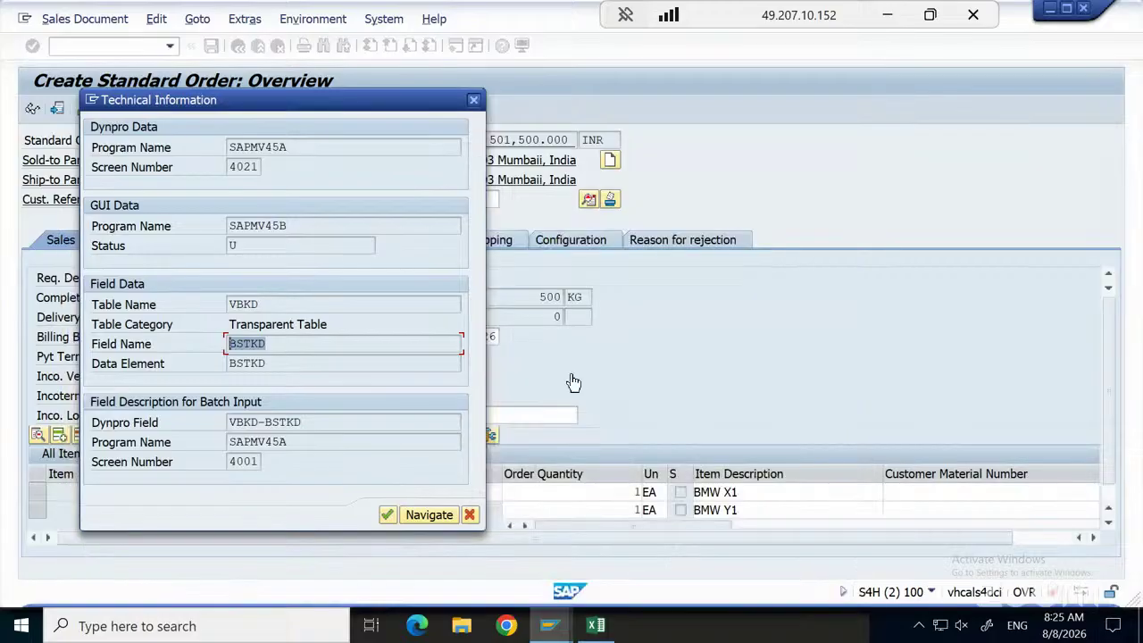
{"action": "left_click", "coordinate": [473, 102]}
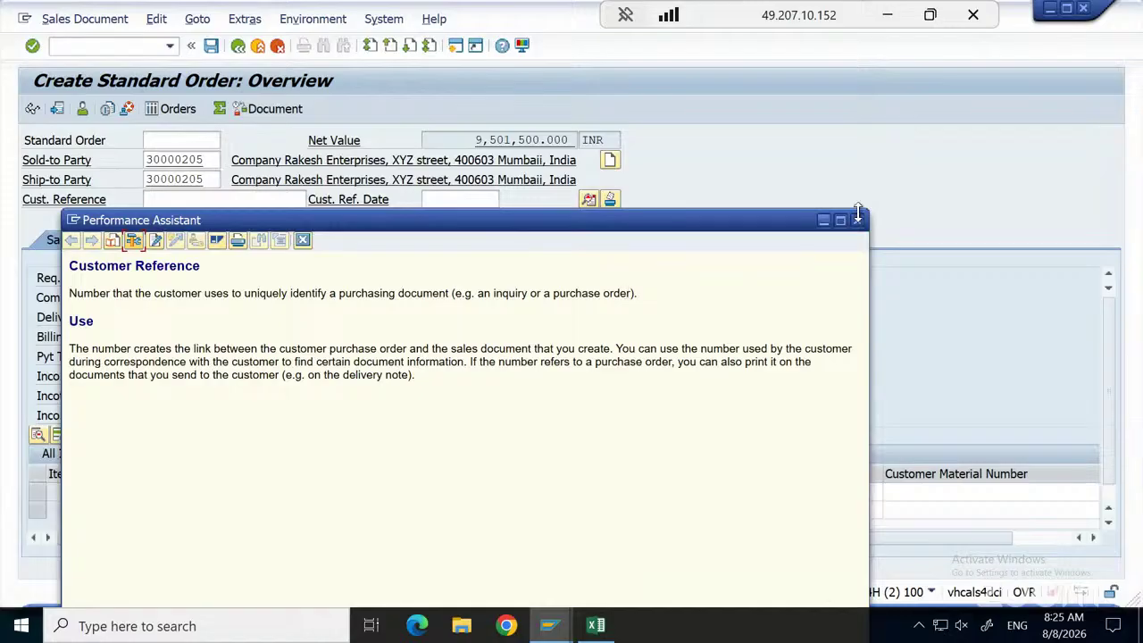
Display the dictionary definition of table VBKD from the customer reference field's technical information, and return to the order overview.
{"action": "left_click", "coordinate": [133, 239]}
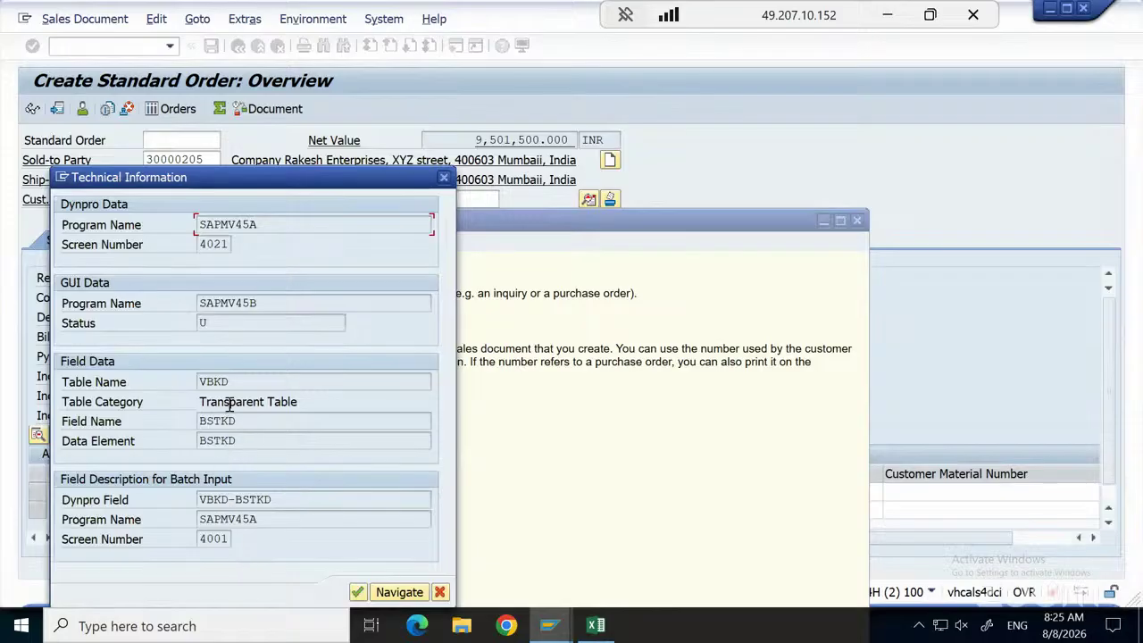
{"action": "double_click", "coordinate": [213, 381]}
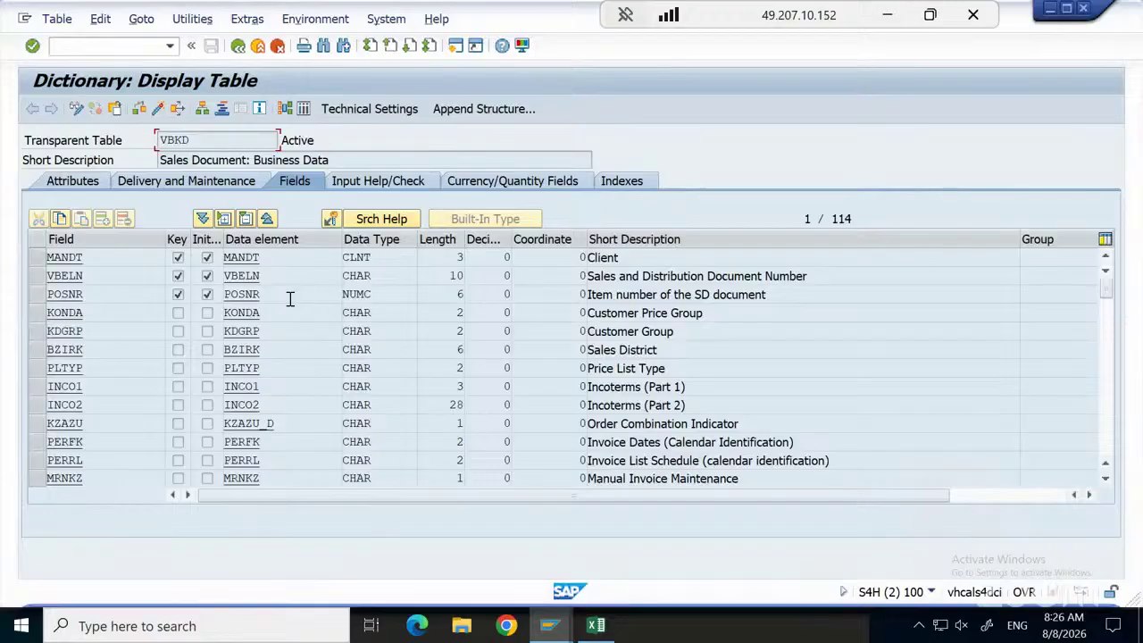
{"action": "left_click", "coordinate": [239, 50]}
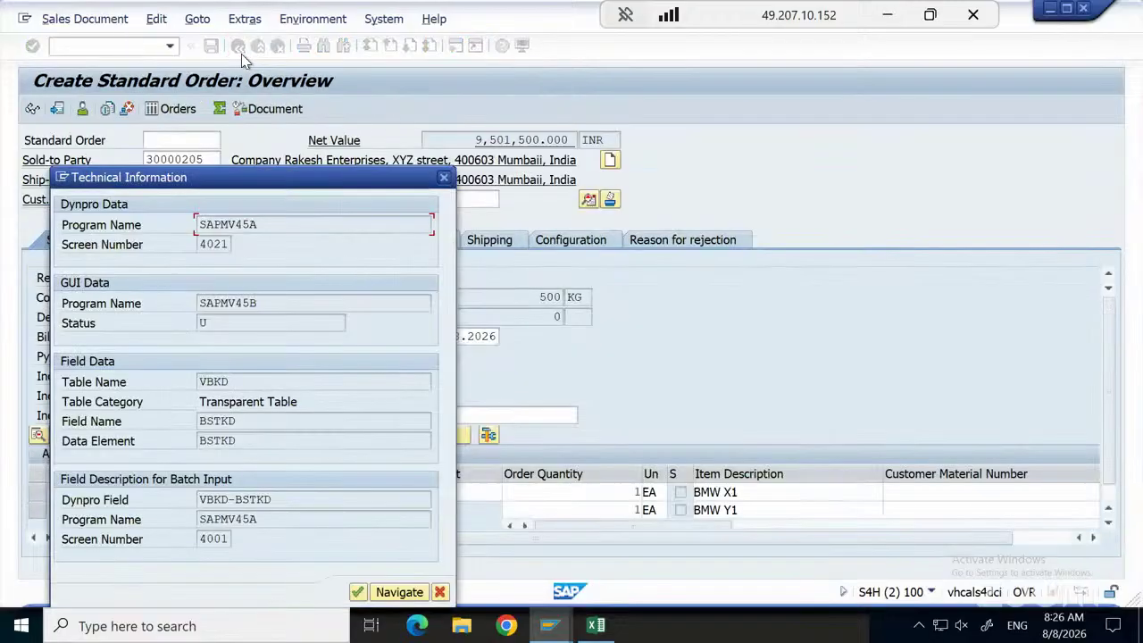
{"action": "left_click", "coordinate": [444, 177]}
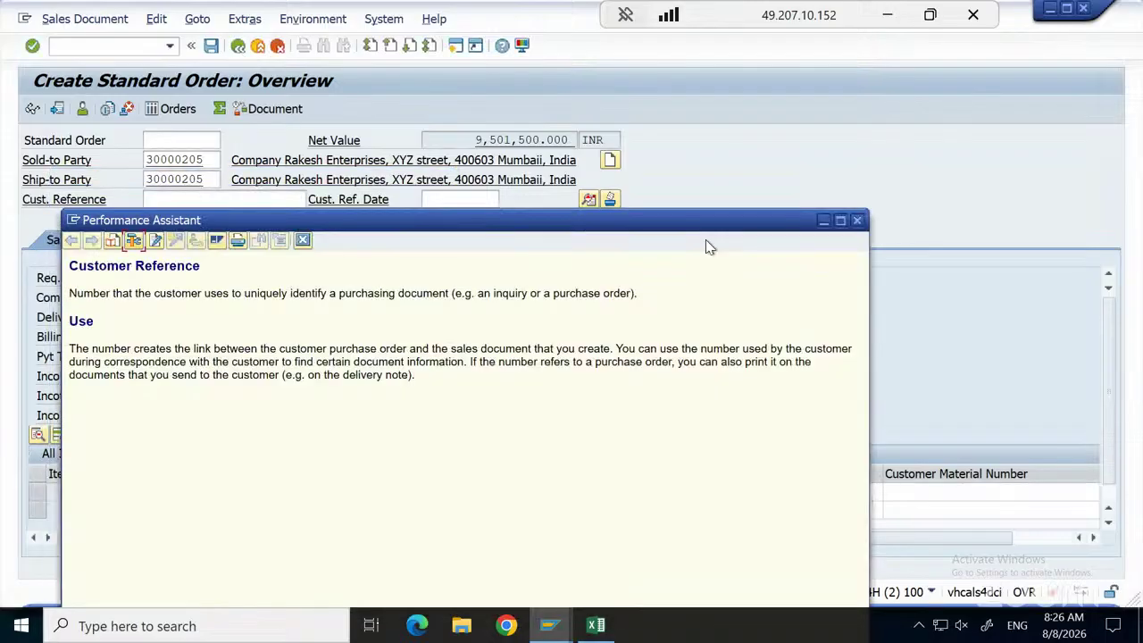
{"action": "left_click", "coordinate": [856, 220]}
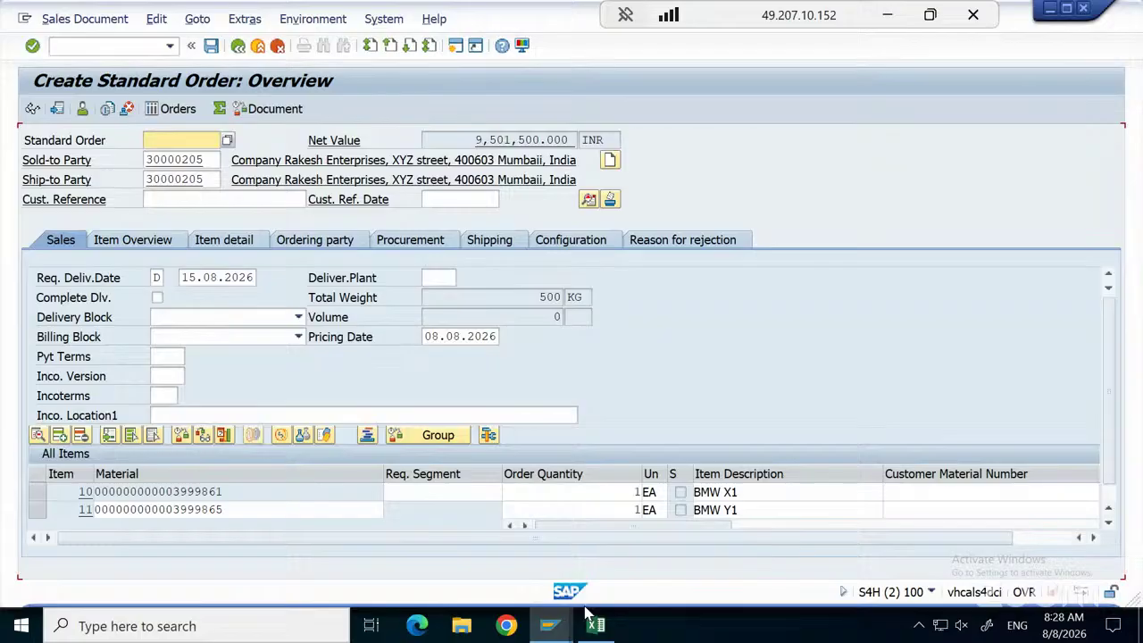
{"action": "key", "text": "shift+Tab"}
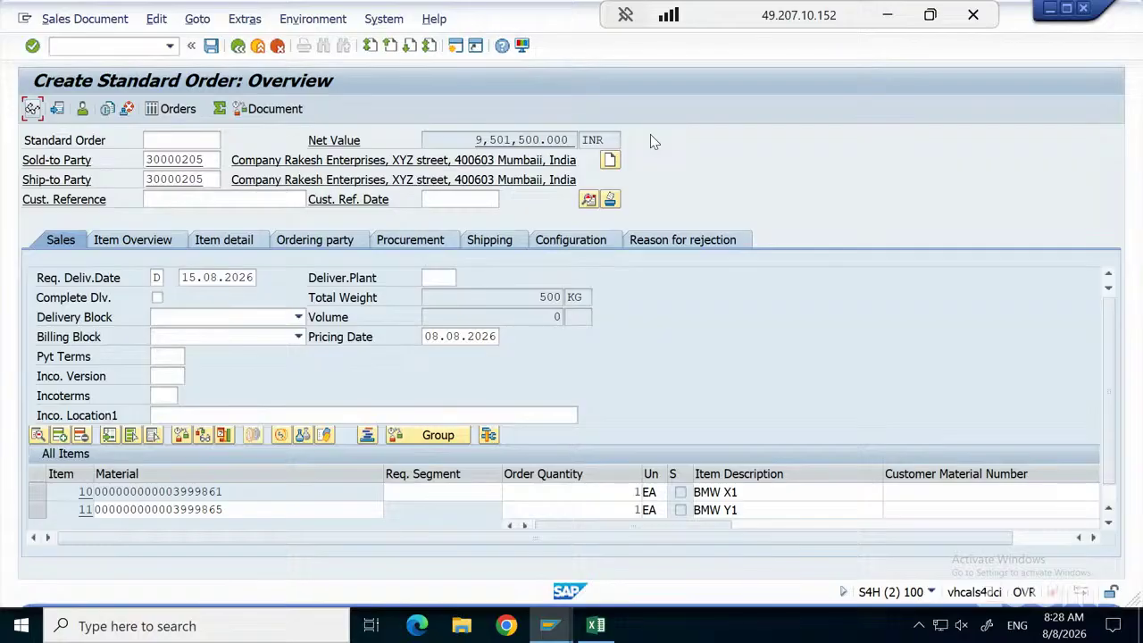
{"action": "key", "text": "Tab"}
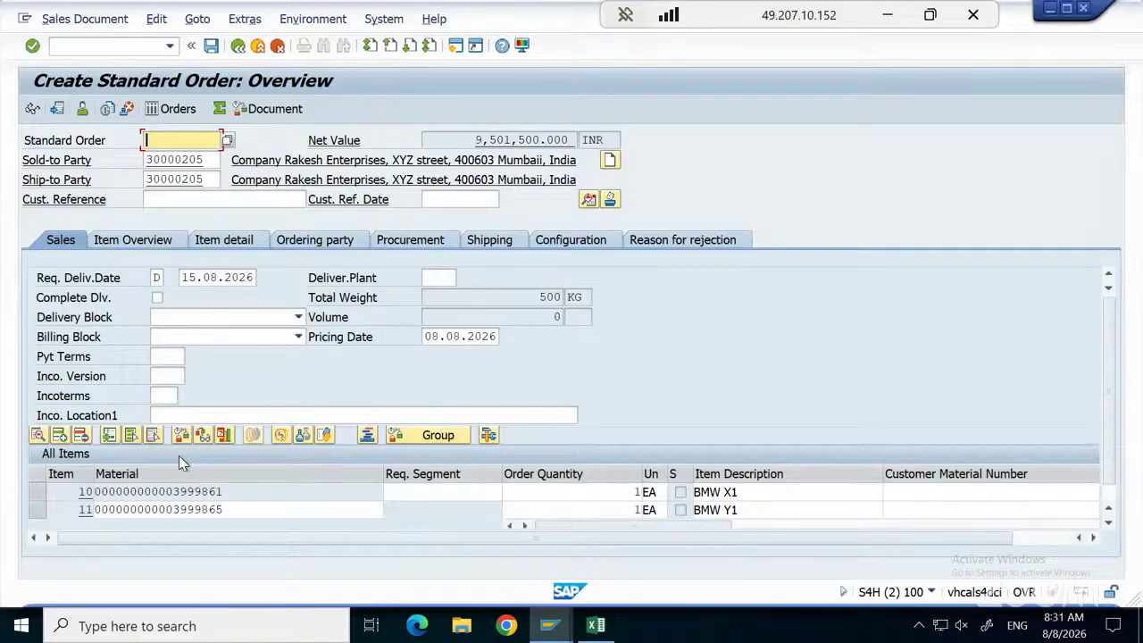
{"action": "left_click", "coordinate": [206, 196]}
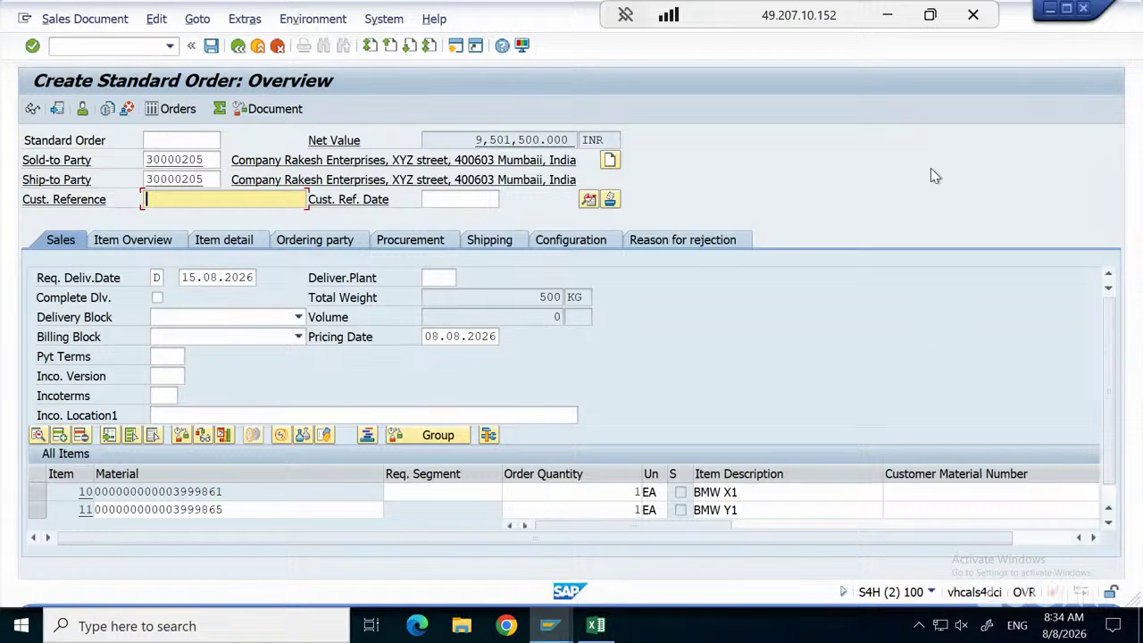
Minimize the SAP windows and the remote desktop session to switch to the sap SD TOC document in Word.
{"action": "left_click", "coordinate": [1049, 9]}
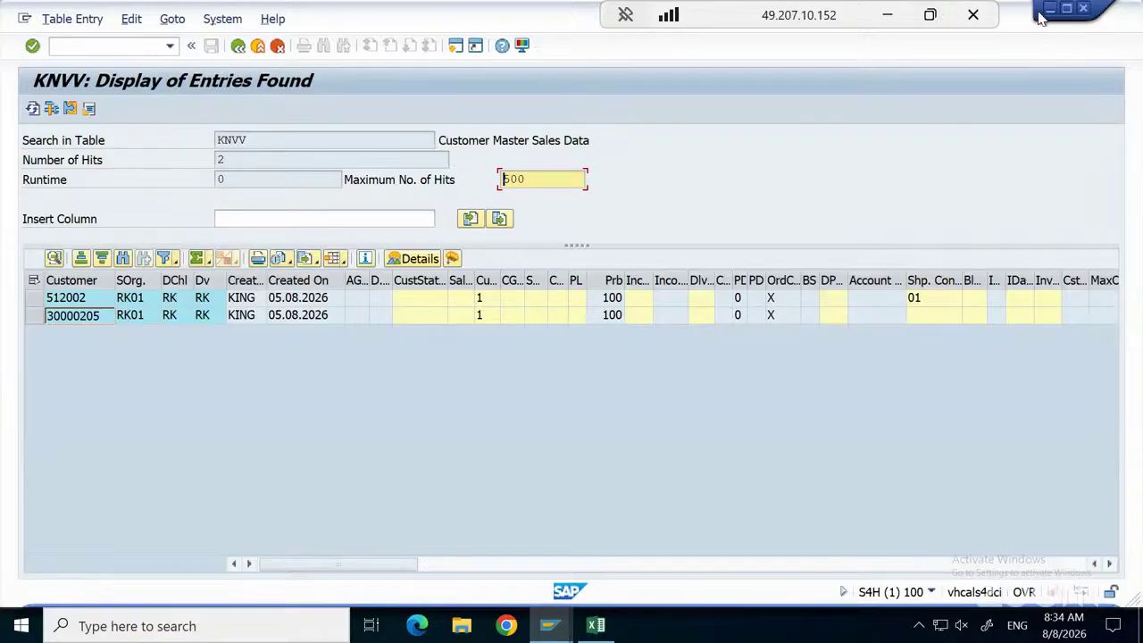
{"action": "left_click", "coordinate": [1113, 625]}
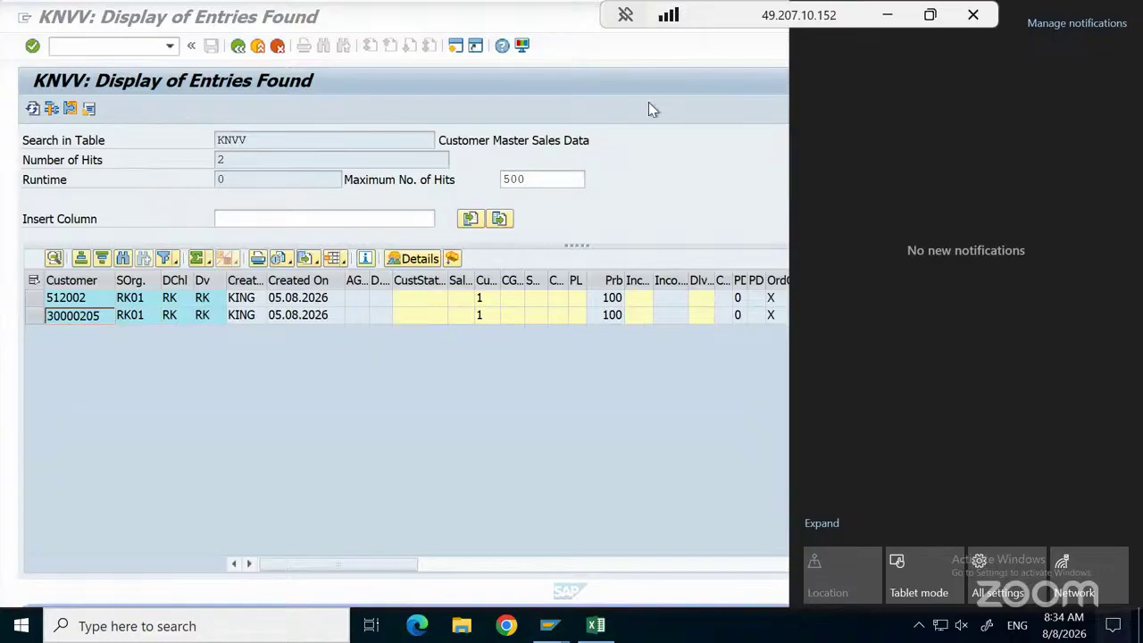
{"action": "left_click", "coordinate": [1141, 625]}
{"action": "left_click", "coordinate": [595, 625]}
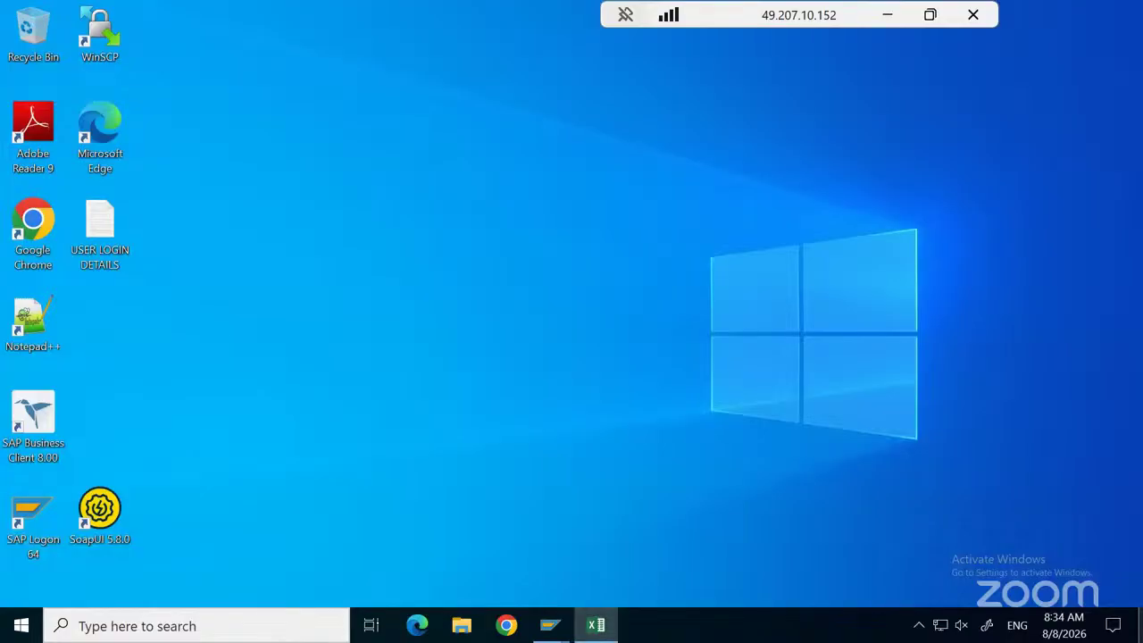
{"action": "key", "text": "alt+Tab"}
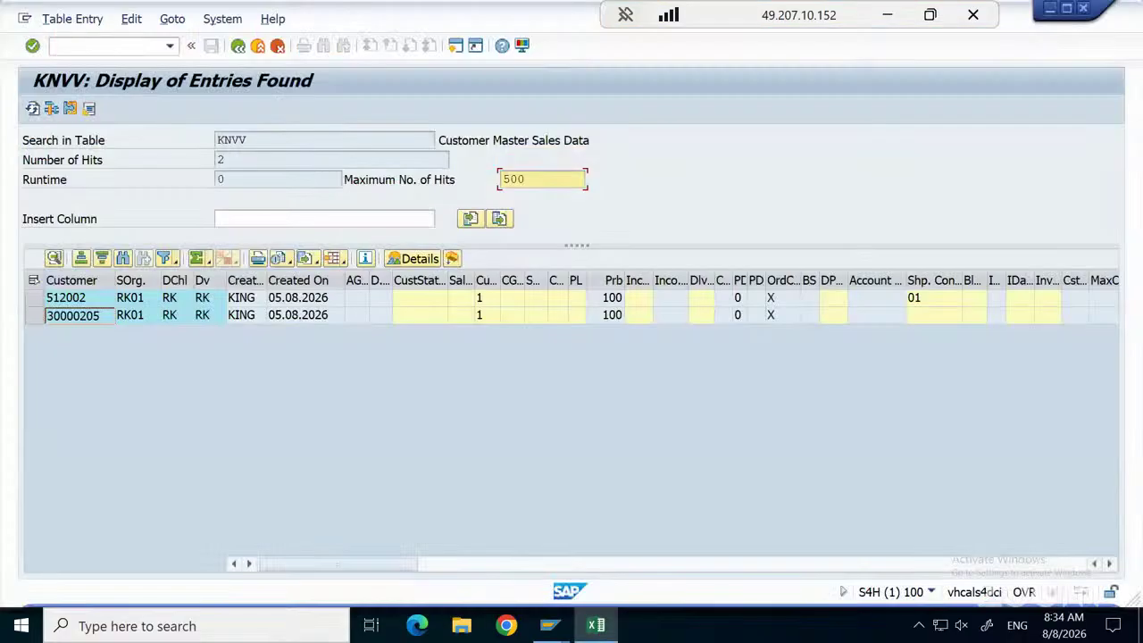
{"action": "left_click", "coordinate": [1141, 625]}
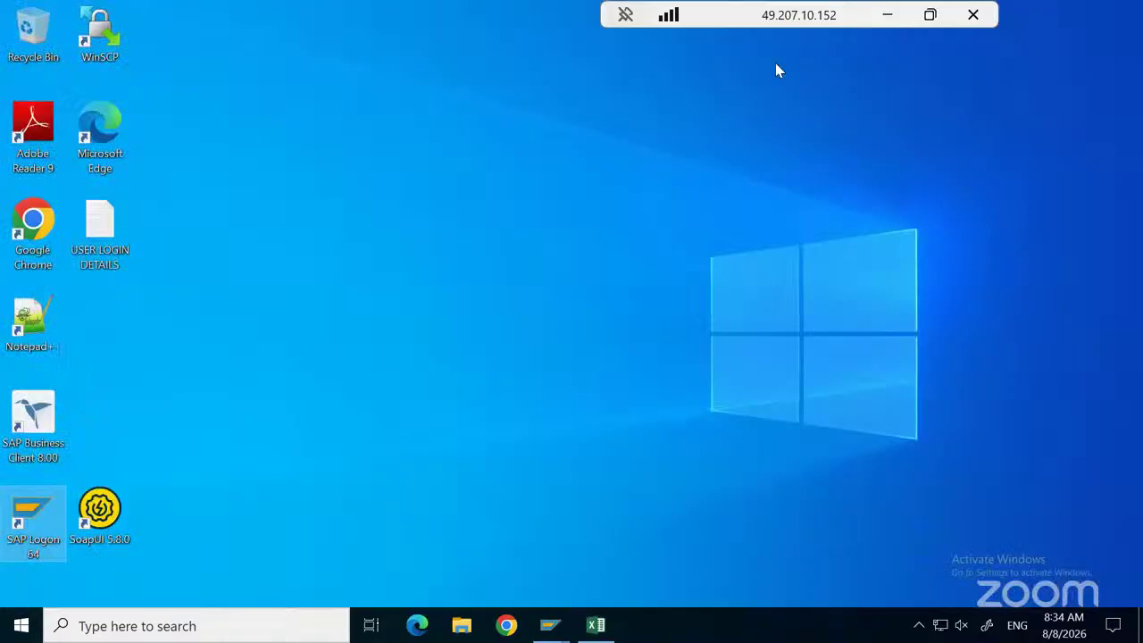
{"action": "left_click", "coordinate": [886, 12]}
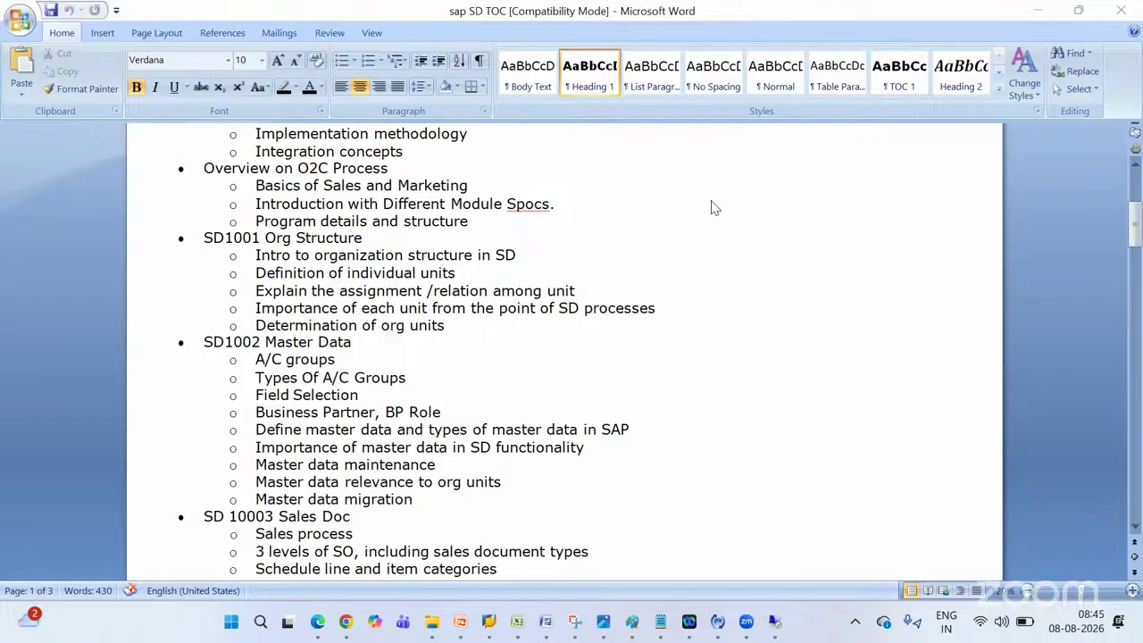
Examine the opening contents of the SD Part I curriculum, from the ERP and SAP overview to the master data topics.
{"action": "left_click", "coordinate": [512, 258]}
{"action": "key", "text": "ctrl+Up"}
{"action": "key", "text": "ctrl+Up"}
{"action": "key", "text": "ctrl+Up"}
{"action": "key", "text": "ctrl+Up"}
{"action": "key", "text": "ctrl+Up"}
{"action": "key", "text": "ctrl+Up"}
{"action": "key", "text": "ctrl+Up"}
{"action": "key", "text": "ctrl+Up"}
{"action": "key", "text": "ctrl+Up"}
{"action": "key", "text": "ctrl+Up"}
{"action": "key", "text": "ctrl+Up"}
{"action": "key", "text": "ctrl+Up"}
{"action": "key", "text": "ctrl+Up"}
{"action": "key", "text": "ctrl+Up"}
{"action": "key", "text": "ctrl+Up"}
{"action": "key", "text": "ctrl+Up"}
{"action": "key", "text": "ctrl+Up"}
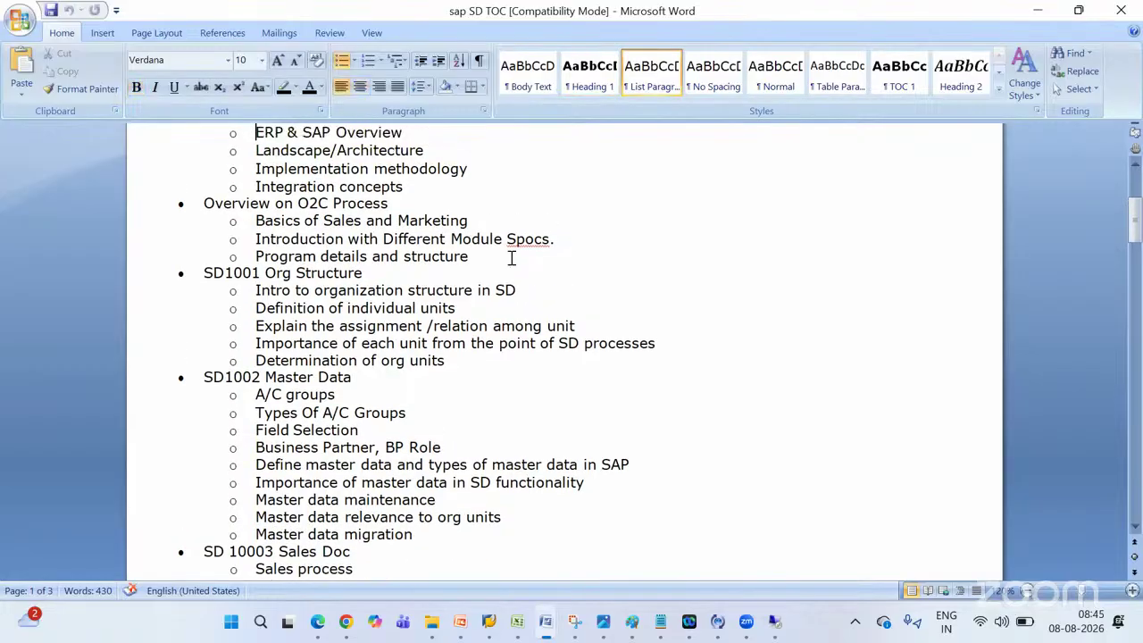
{"action": "key", "text": "Down"}
{"action": "key", "text": "Down"}
{"action": "key", "text": "Down"}
{"action": "key", "text": "Down"}
{"action": "key", "text": "Down"}
{"action": "key", "text": "Down"}
{"action": "key", "text": "Down"}
{"action": "key", "text": "Down"}
{"action": "key", "text": "Down"}
{"action": "key", "text": "Down"}
{"action": "key", "text": "Down"}
{"action": "key", "text": "Down"}
{"action": "key", "text": "Down"}
{"action": "key", "text": "Down"}
{"action": "key", "text": "Down"}
{"action": "key", "text": "Down"}
{"action": "key", "text": "Down"}
{"action": "key", "text": "Down"}
{"action": "key", "text": "Down"}
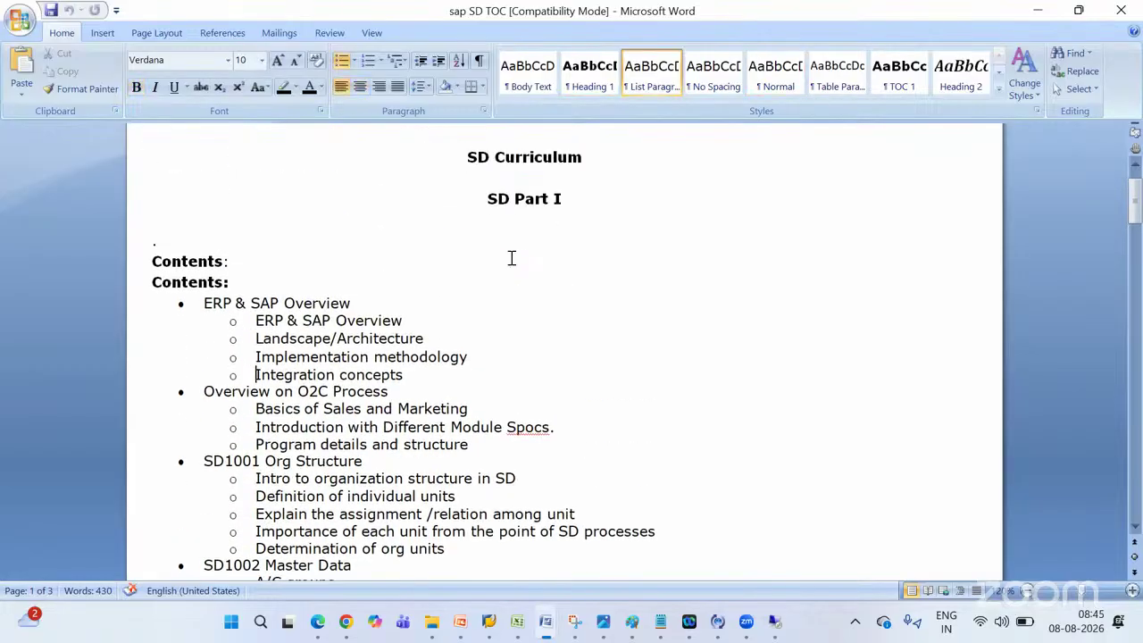
Examine the SD Part I curriculum from the org structure and master data topics through the sales document topics.
{"action": "key", "text": "Down"}
{"action": "key", "text": "Down"}
{"action": "key", "text": "Down"}
{"action": "key", "text": "Down"}
{"action": "key", "text": "Down"}
{"action": "key", "text": "Down"}
{"action": "key", "text": "Down"}
{"action": "key", "text": "Down"}
{"action": "key", "text": "Down"}
{"action": "key", "text": "Down"}
{"action": "key", "text": "Down"}
{"action": "key", "text": "Down"}
{"action": "key", "text": "Down"}
{"action": "key", "text": "Down"}
{"action": "key", "text": "Down"}
{"action": "key", "text": "Down"}
{"action": "key", "text": "Down"}
{"action": "key", "text": "Down"}
{"action": "key", "text": "Down"}
{"action": "key", "text": "Down"}
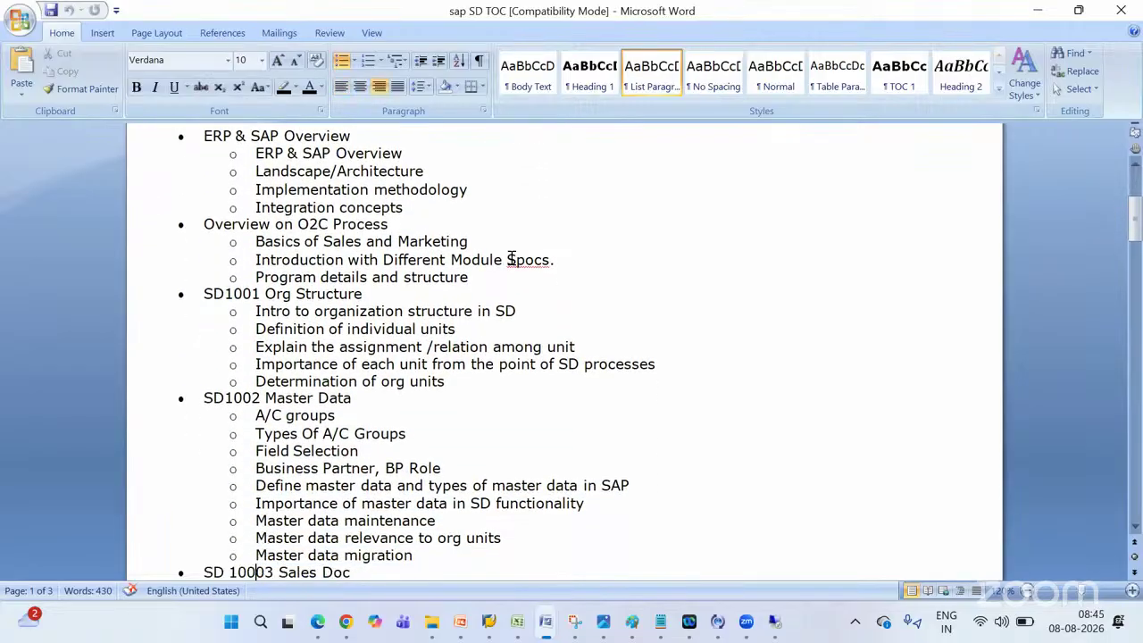
{"action": "key", "text": "Down"}
{"action": "key", "text": "Down"}
{"action": "key", "text": "Down"}
{"action": "key", "text": "Down"}
{"action": "key", "text": "Down"}
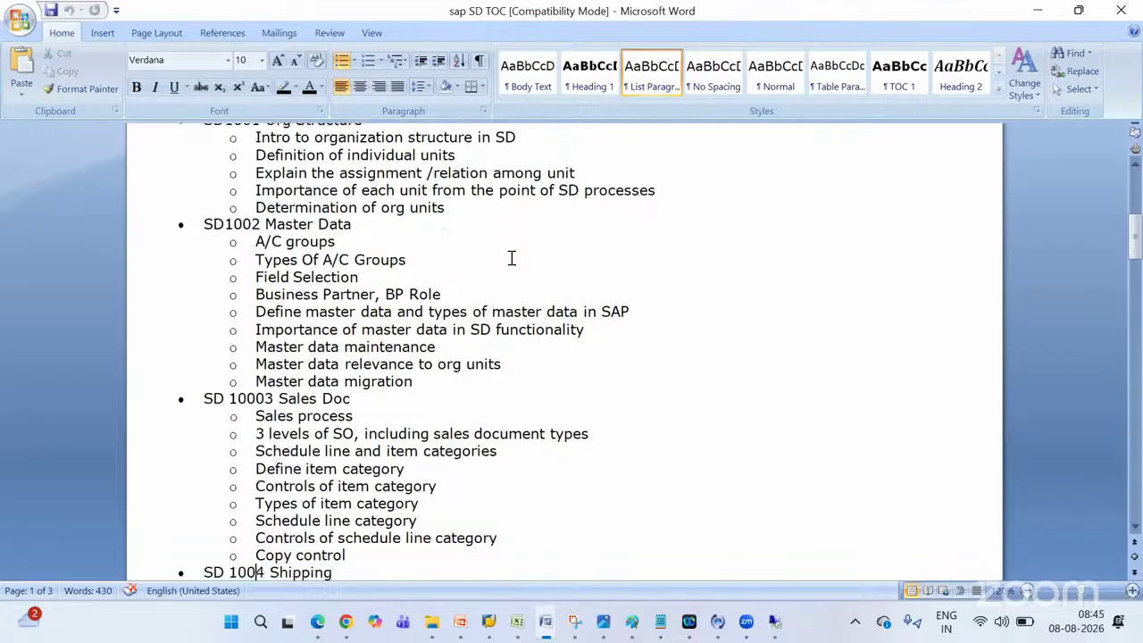
Examine the shipping, billing and pricing condition technique topics that close SD Part I.
{"action": "key", "text": "Down"}
{"action": "key", "text": "Down"}
{"action": "key", "text": "Down"}
{"action": "key", "text": "Down"}
{"action": "key", "text": "Down"}
{"action": "key", "text": "Down"}
{"action": "key", "text": "Down"}
{"action": "key", "text": "Down"}
{"action": "key", "text": "Down"}
{"action": "key", "text": "Down"}
{"action": "key", "text": "Down"}
{"action": "key", "text": "Down"}
{"action": "key", "text": "Down"}
{"action": "key", "text": "Down"}
{"action": "key", "text": "Down"}
{"action": "key", "text": "Down"}
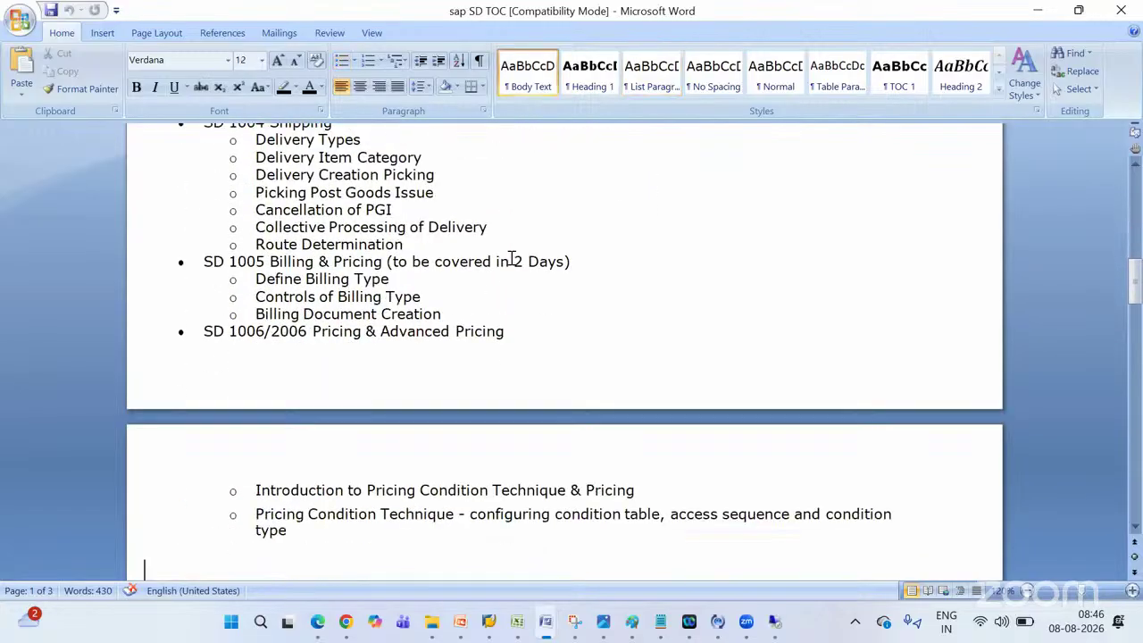
Examine the SD Part II basic topics, from free goods and partner determination to delivery scheduling.
{"action": "key", "text": "Down"}
{"action": "key", "text": "Down"}
{"action": "key", "text": "Down"}
{"action": "key", "text": "Down"}
{"action": "key", "text": "Down"}
{"action": "key", "text": "Down"}
{"action": "key", "text": "Down"}
{"action": "key", "text": "Down"}
{"action": "key", "text": "Down"}
{"action": "key", "text": "Down"}
{"action": "key", "text": "Down"}
{"action": "key", "text": "Down"}
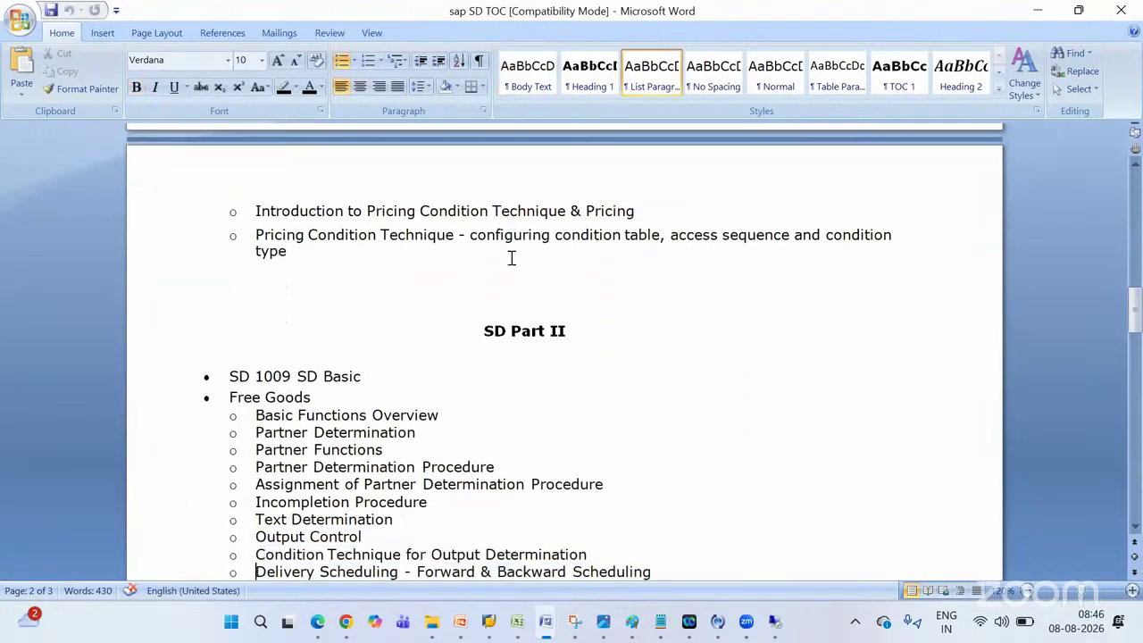
Examine the special sales processes, outline agreements and extended topics in the SD Part II curriculum.
{"action": "key", "text": "Down"}
{"action": "key", "text": "Down"}
{"action": "key", "text": "Down"}
{"action": "key", "text": "Down"}
{"action": "key", "text": "Down"}
{"action": "key", "text": "Down"}
{"action": "key", "text": "Down"}
{"action": "key", "text": "Down"}
{"action": "key", "text": "Down"}
{"action": "key", "text": "Down"}
{"action": "key", "text": "Down"}
{"action": "key", "text": "Down"}
{"action": "key", "text": "Down"}
{"action": "key", "text": "Down"}
{"action": "key", "text": "Down"}
{"action": "key", "text": "Down"}
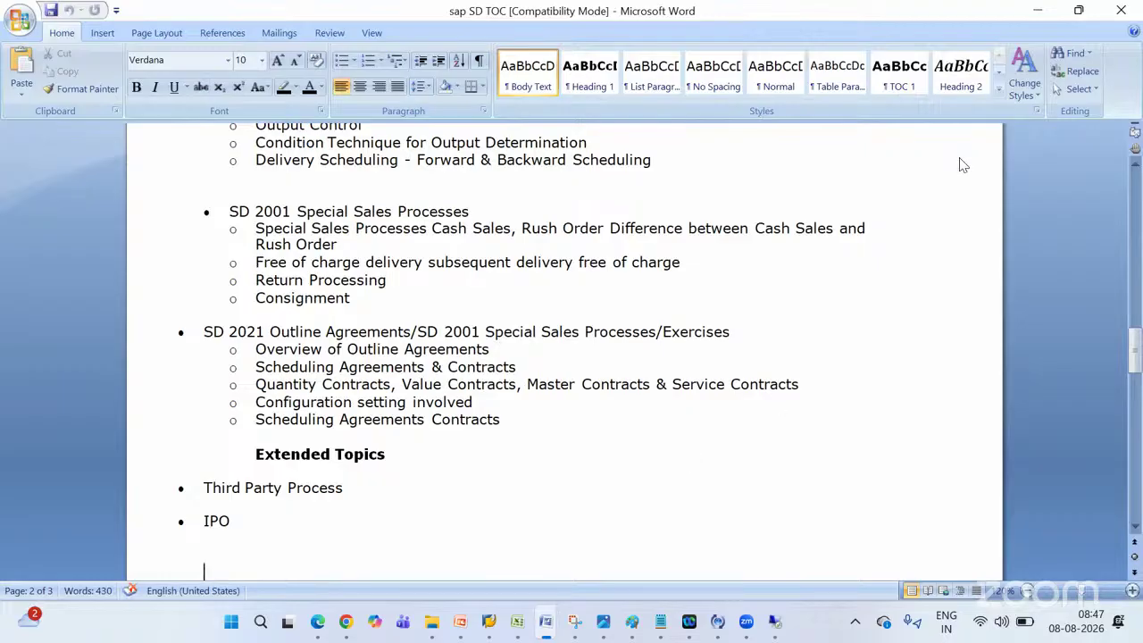
{"action": "left_click", "coordinate": [889, 234]}
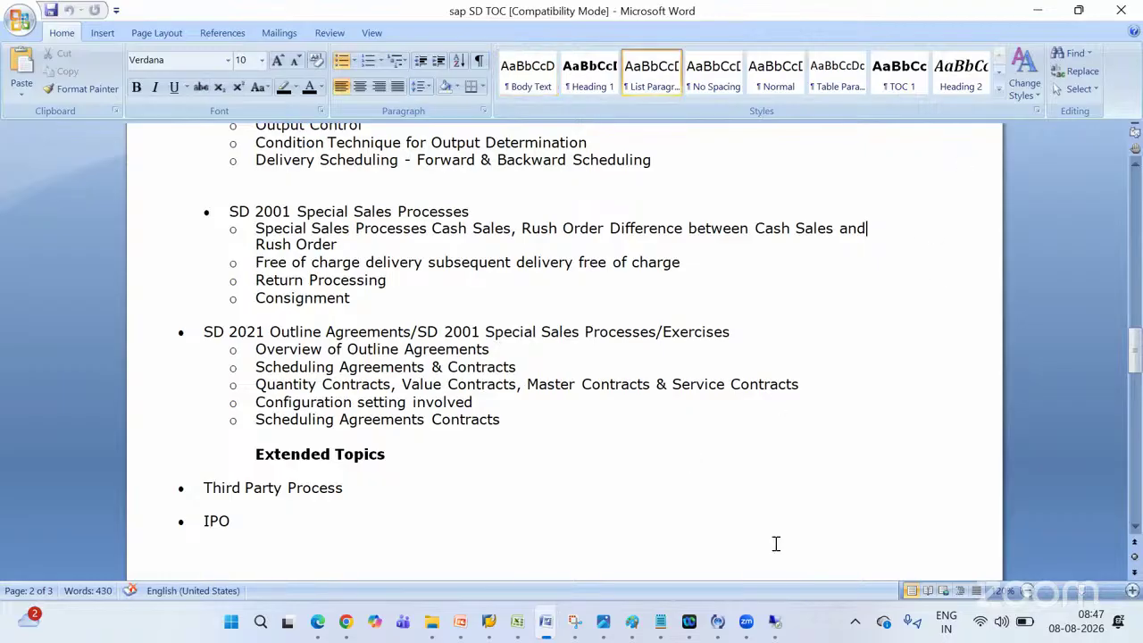
{"action": "left_click", "coordinate": [776, 263]}
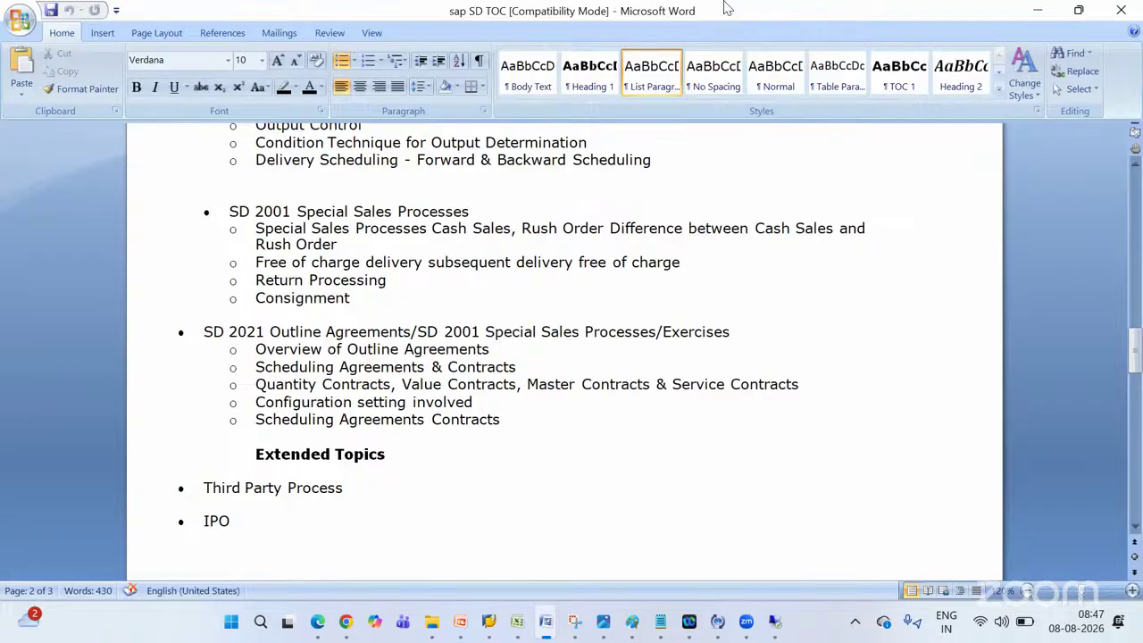